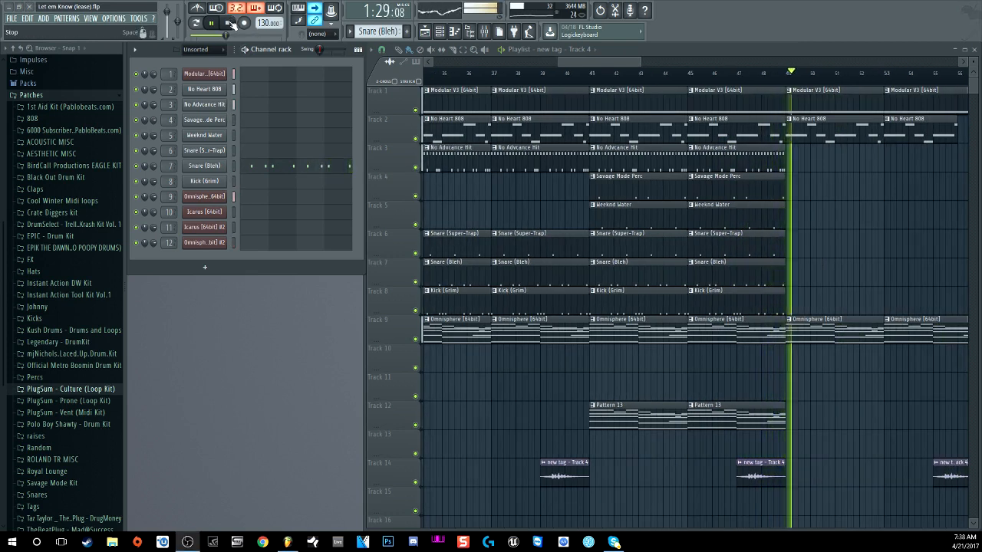
# Step: Stop the beat's playback and reset the song position to 0:00:00
pyautogui.click(228, 23)
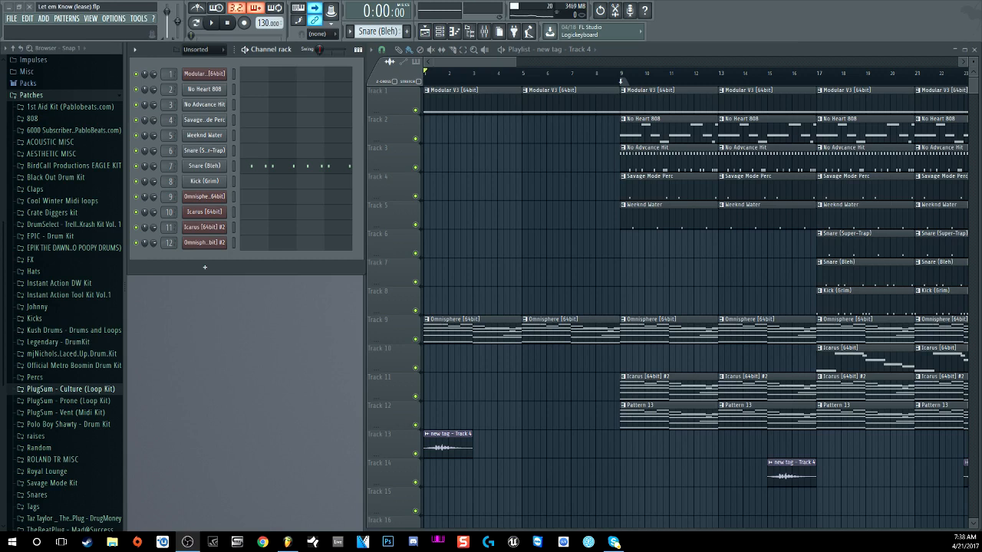
# Step: Zoom out to the whole arrangement, select Pattern 1, and switch playback to PAT mode
pyautogui.scroll(-4, 462, 76)
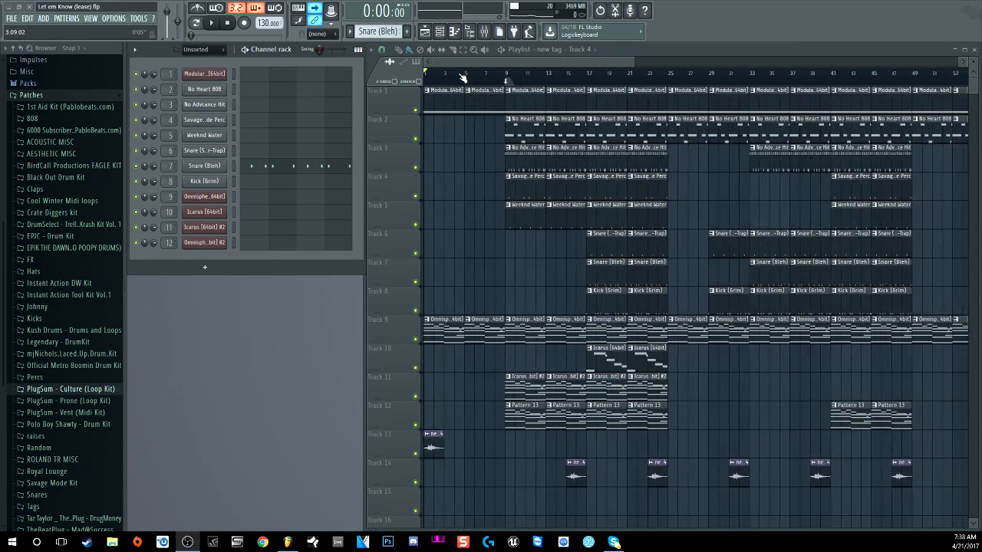
pyautogui.scroll(-4, 462, 76)
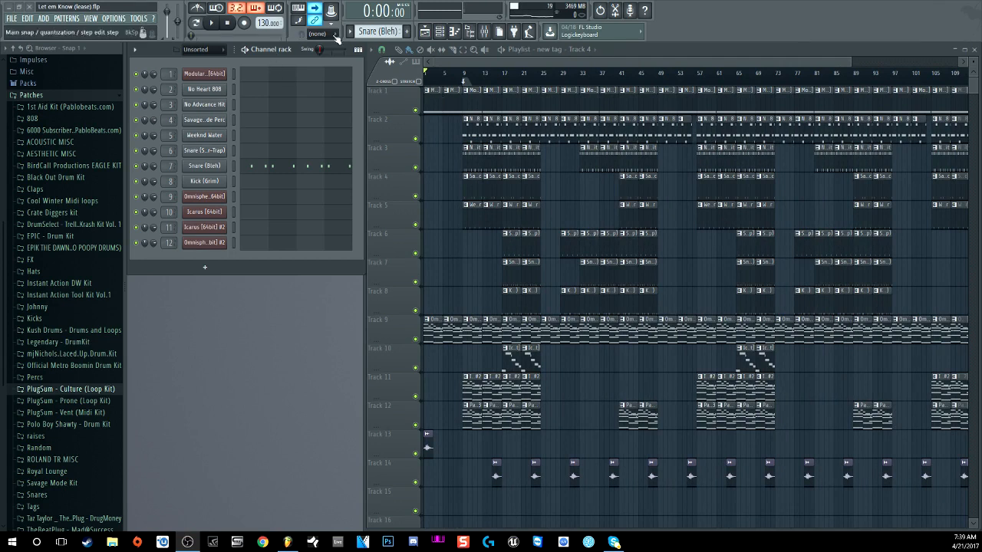
pyautogui.scroll(3, 381, 32)
pyautogui.scroll(1, 379, 30)
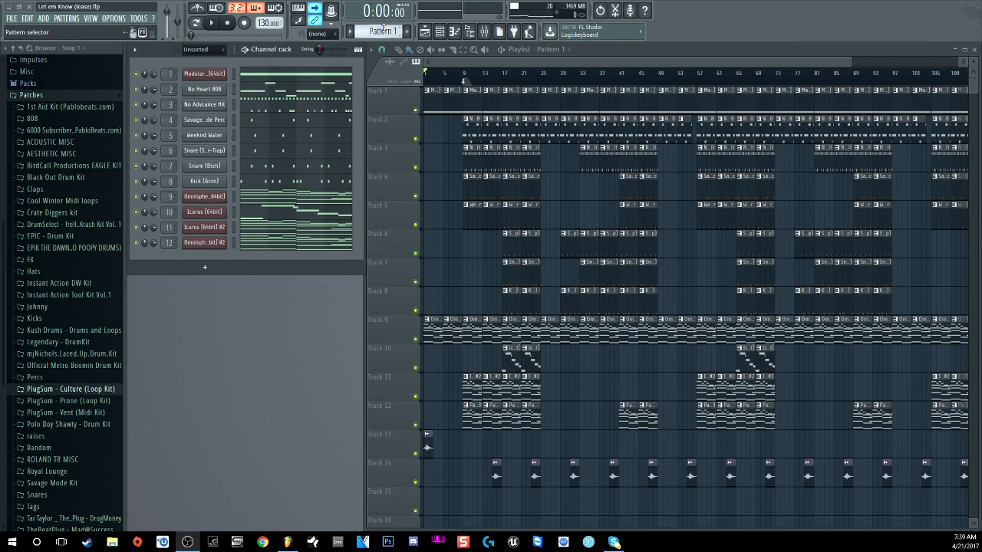
pyautogui.click(197, 23)
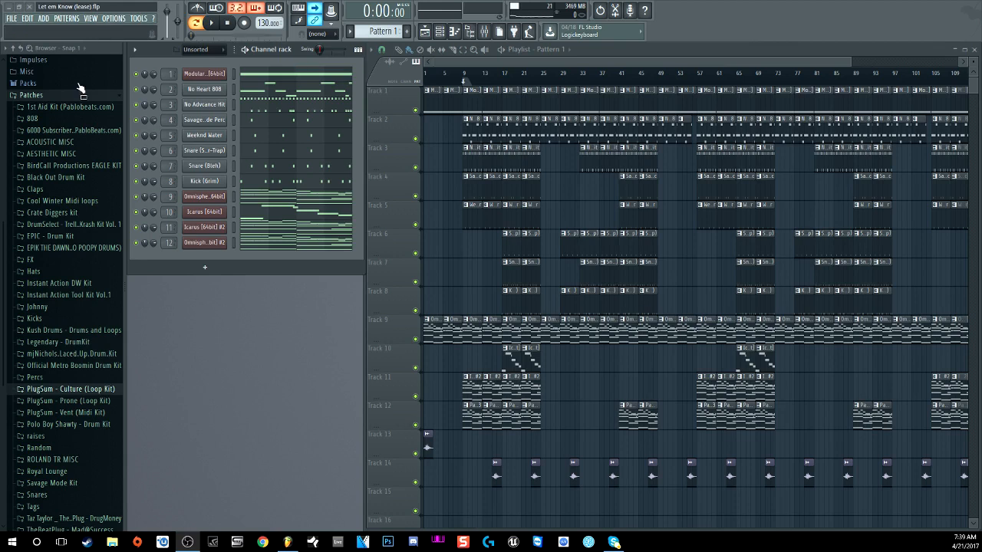
# Step: Solo channel 1 (Modular V3), open its Modular V synth, and move the window left
pyautogui.rightClick(137, 75)
pyautogui.click(141, 80)
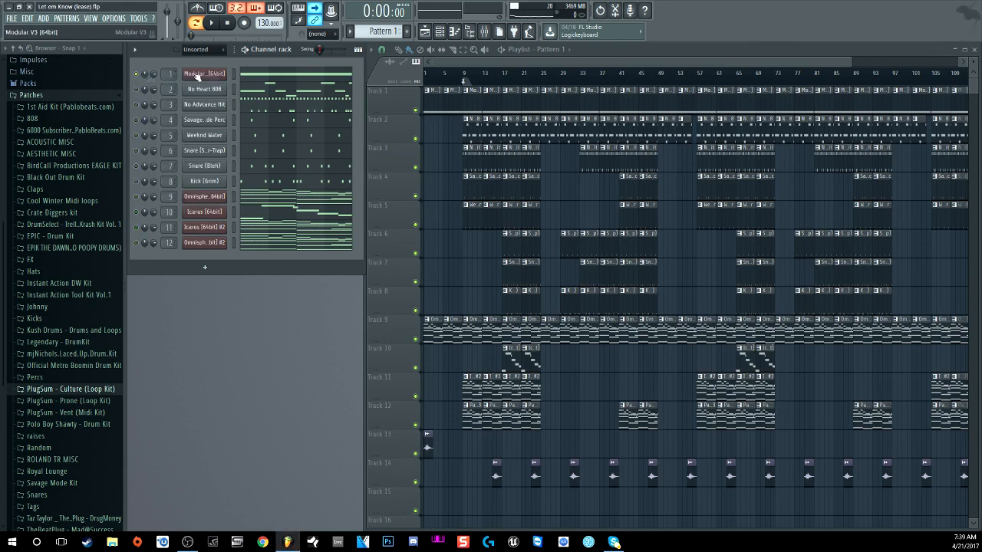
pyautogui.click(201, 75)
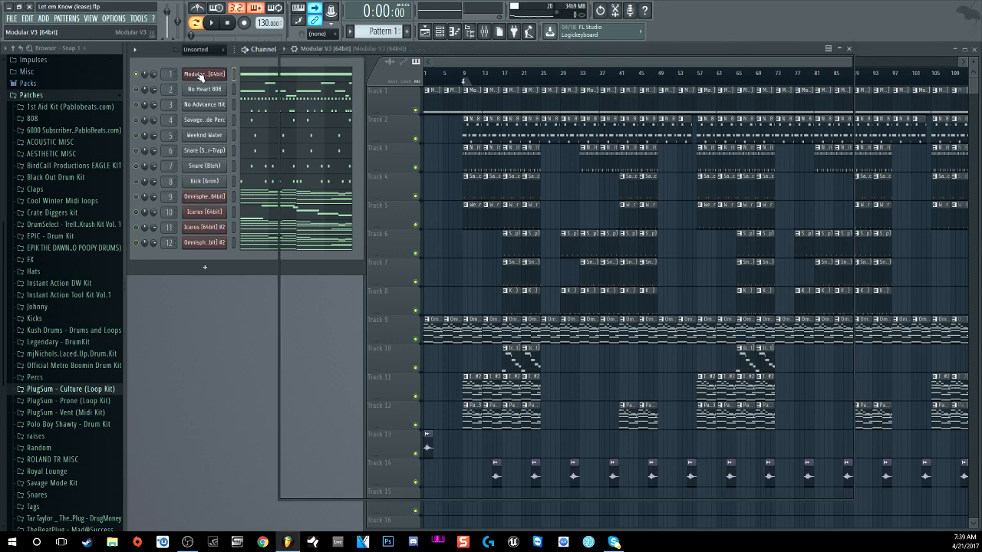
pyautogui.moveTo(326, 55); pyautogui.dragTo(175, 49)
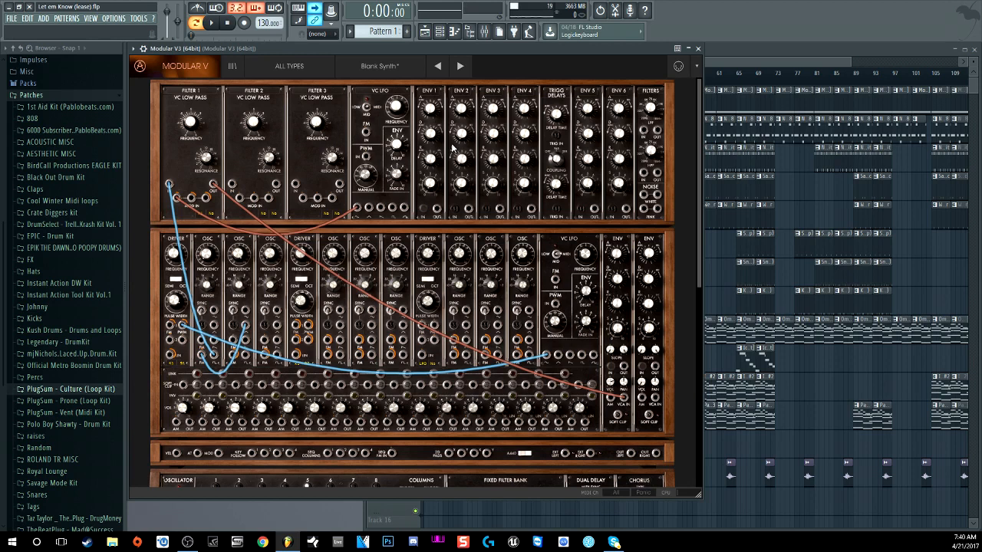
pyautogui.scroll(-10, 591, 237)
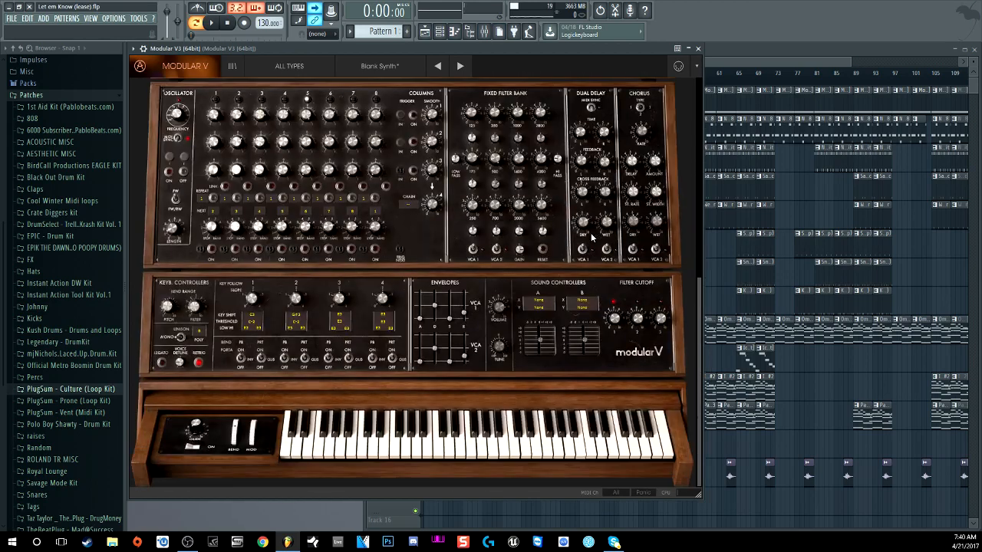
pyautogui.scroll(6, 596, 253)
pyautogui.scroll(4, 599, 252)
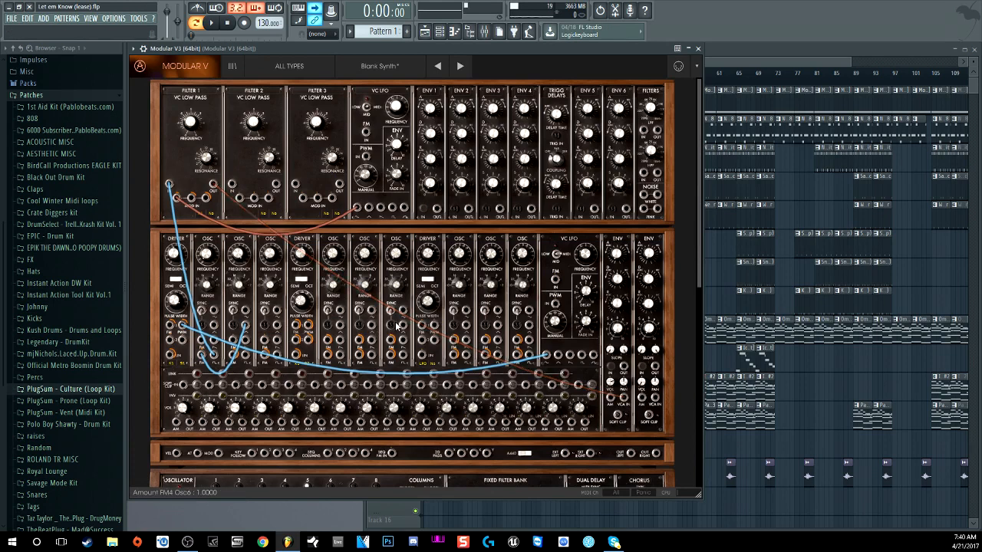
pyautogui.scroll(-5, 396, 325)
pyautogui.scroll(5, 416, 319)
pyautogui.scroll(-5, 419, 324)
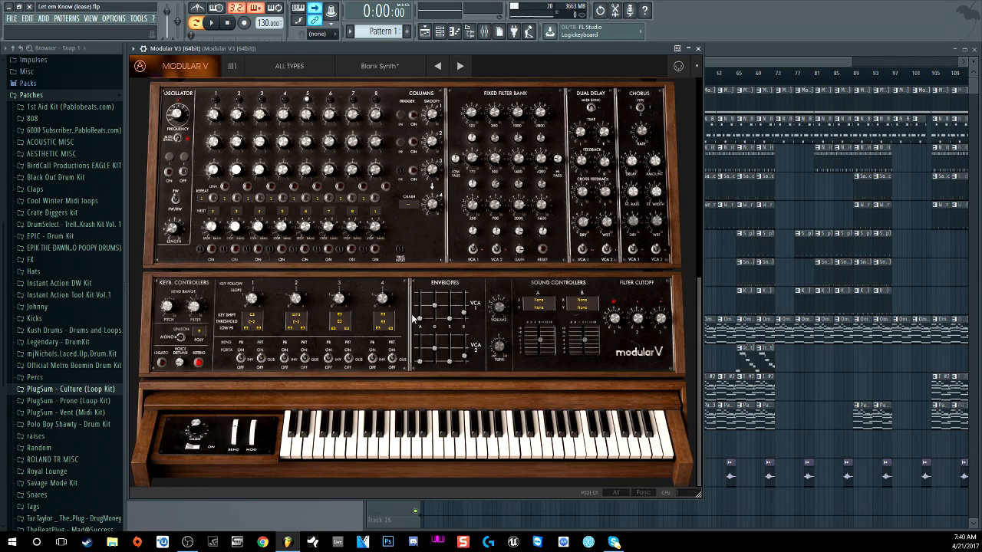
pyautogui.scroll(3, 412, 319)
pyautogui.scroll(5, 418, 318)
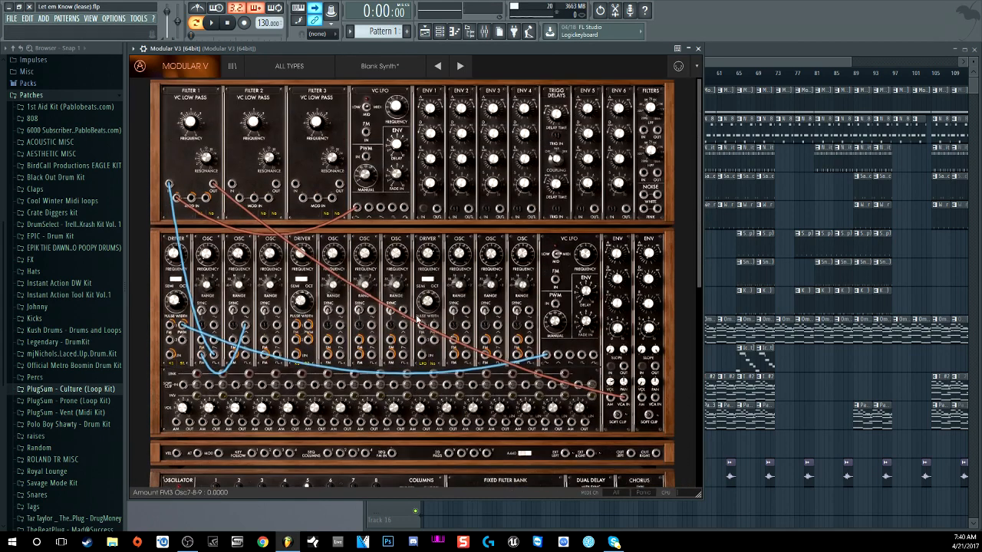
pyautogui.scroll(-6, 422, 321)
pyautogui.scroll(-4, 425, 321)
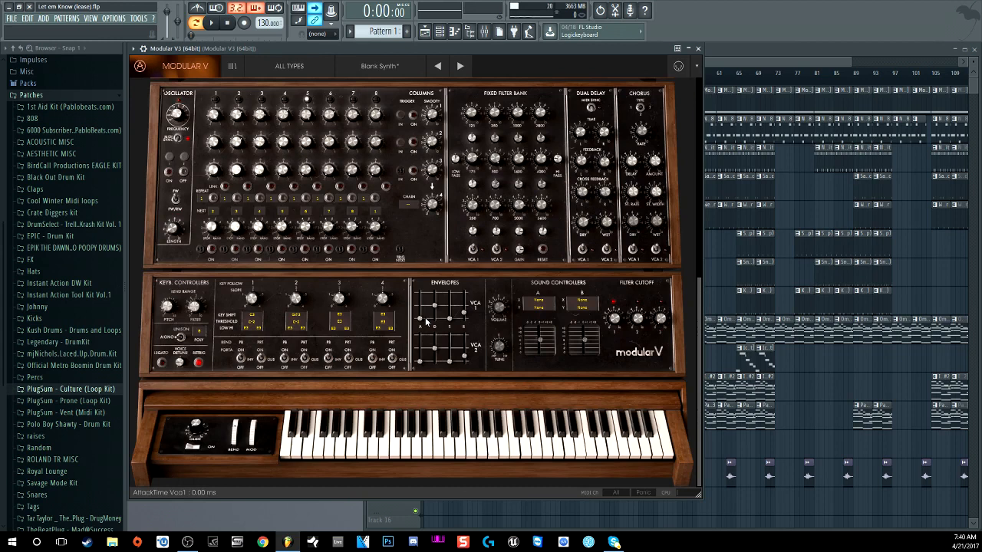
pyautogui.scroll(6, 429, 317)
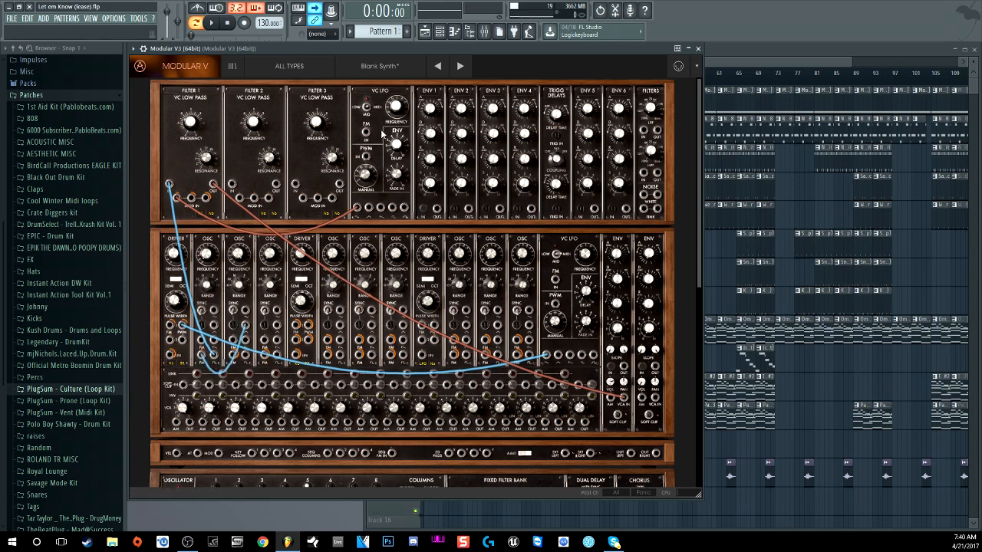
pyautogui.scroll(-5, 379, 132)
pyautogui.scroll(-1, 381, 141)
pyautogui.scroll(3, 202, 221)
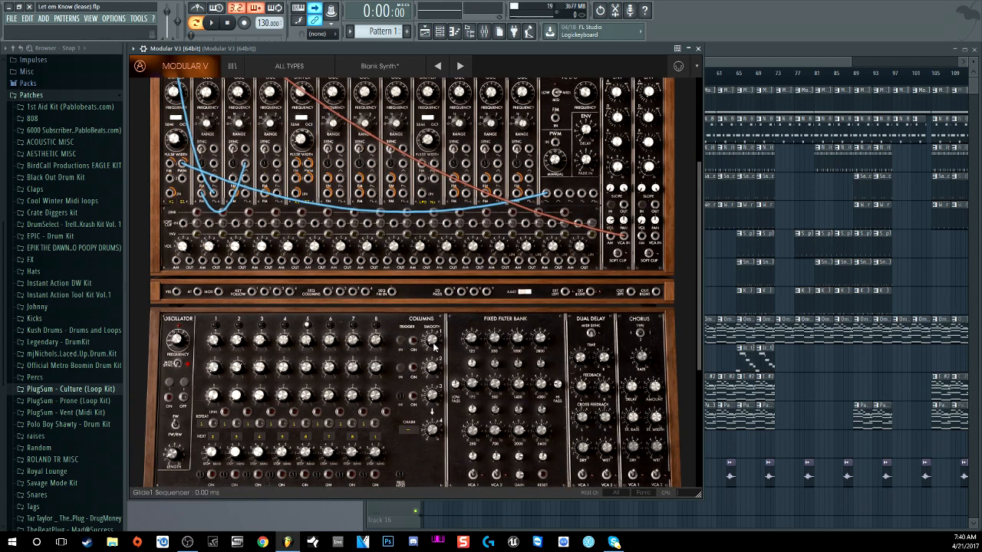
# Step: Play the beat briefly with the Modular V synth window in front, then stop
pyautogui.click(484, 31)
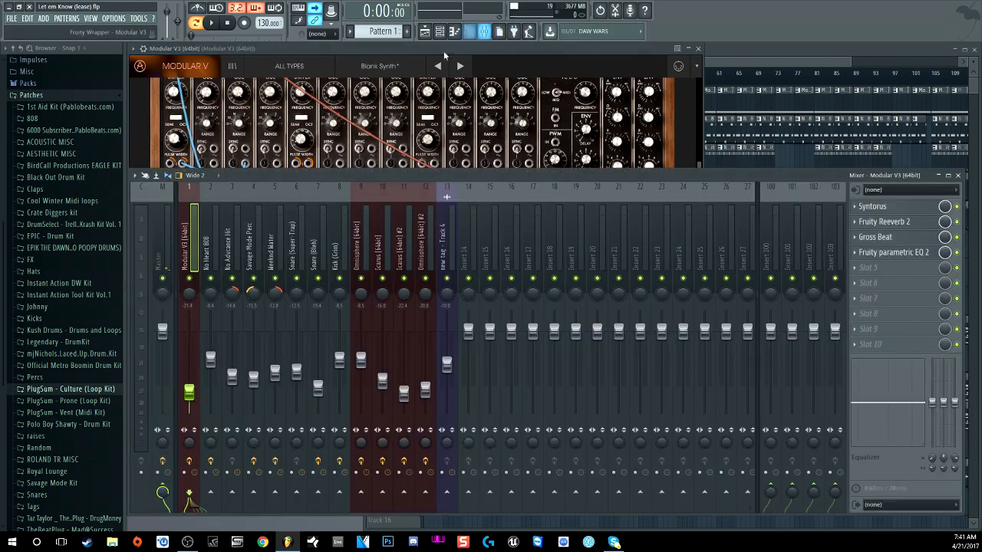
pyautogui.click(438, 31)
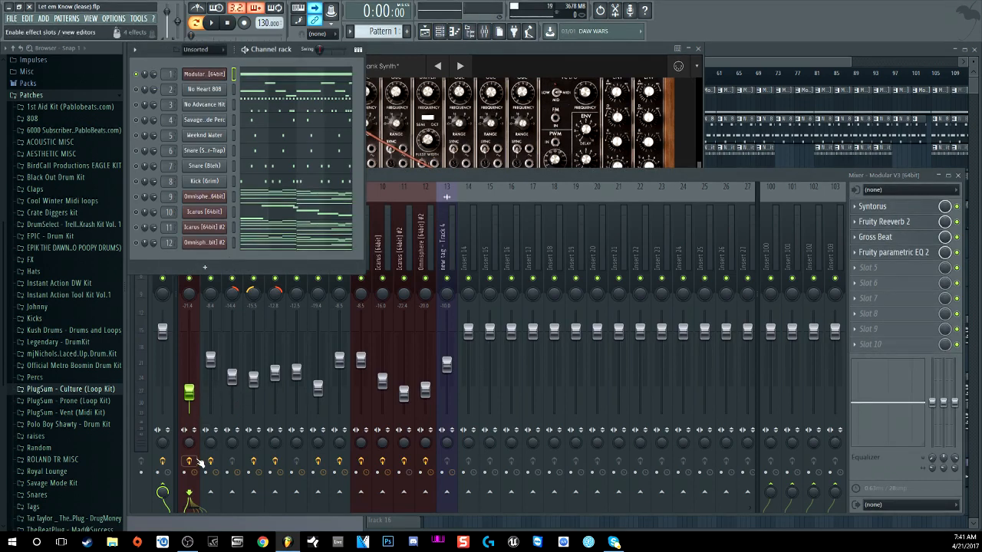
pyautogui.click(218, 25)
pyautogui.click(417, 111)
pyautogui.scroll(2, 217, 80)
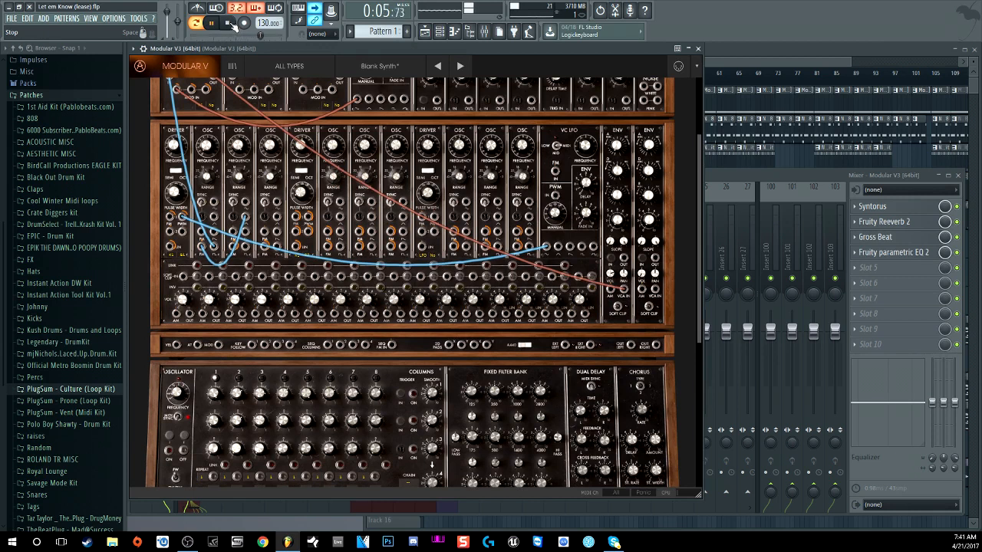
pyautogui.press('space')
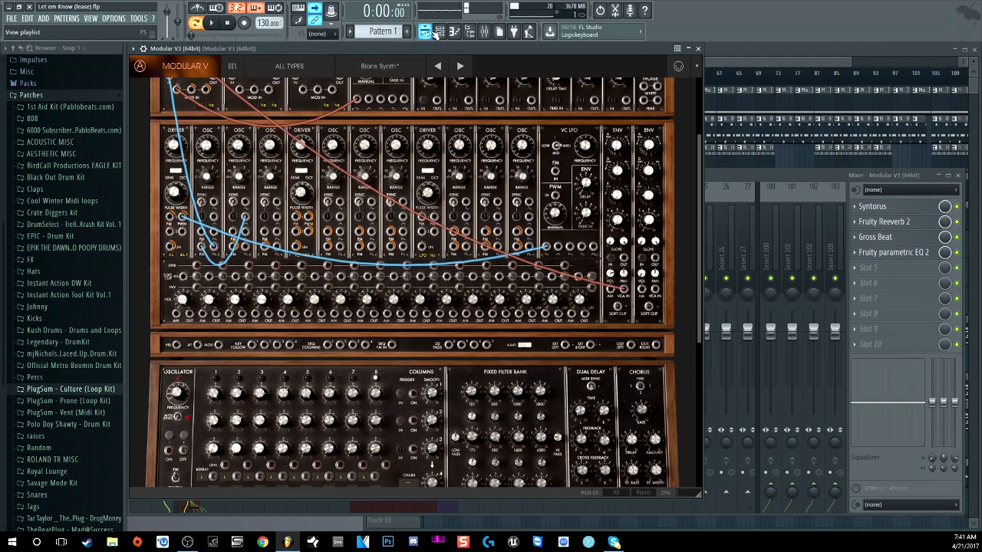
# Step: Open the Modular V3 insert's Syntorus chorus, showing its 'Classic 1' preset
pyautogui.click(440, 32)
pyautogui.click(759, 199)
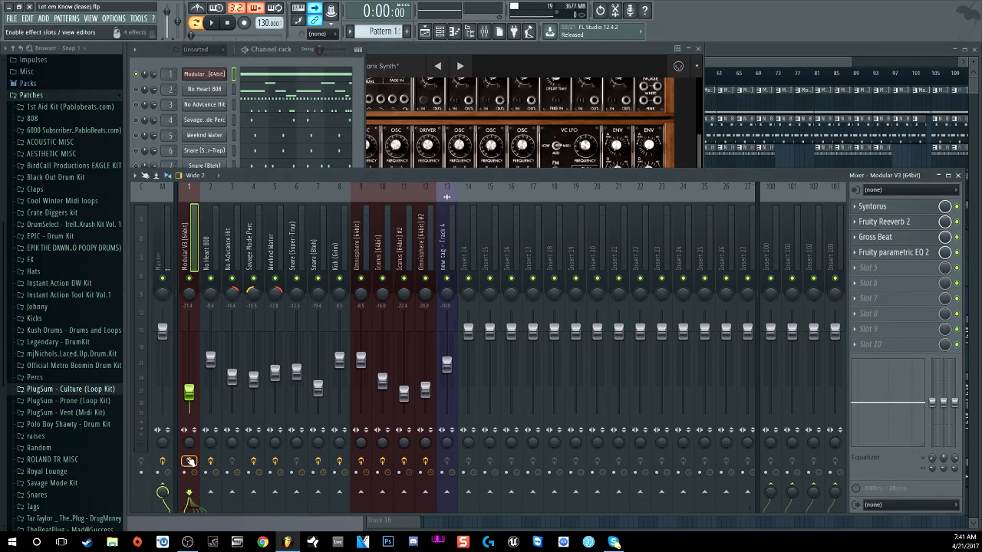
pyautogui.click(887, 208)
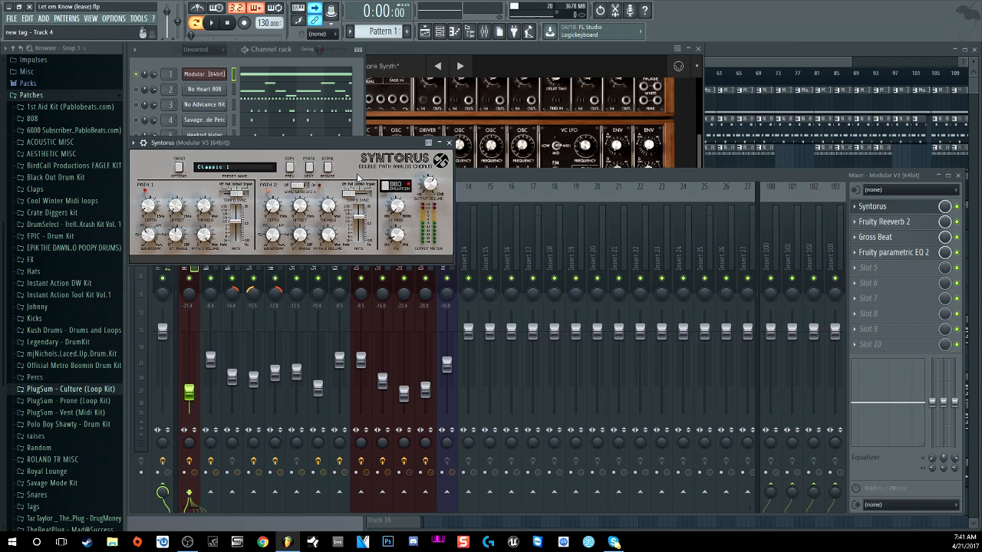
# Step: Open the Modular V3 insert's Fruity Reeverb 2, Gross Beat and Fruity parametric EQ 2 windows
pyautogui.click(884, 223)
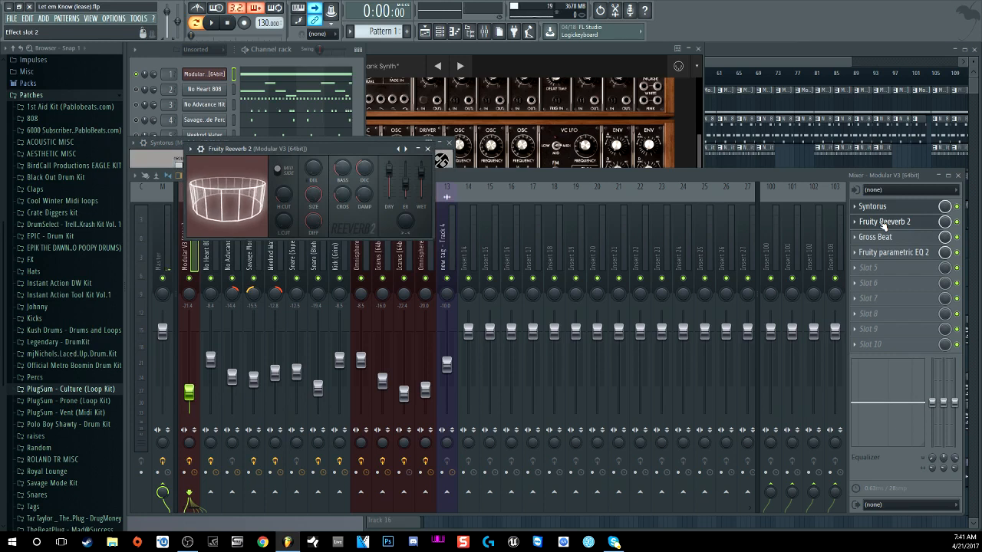
pyautogui.click(887, 240)
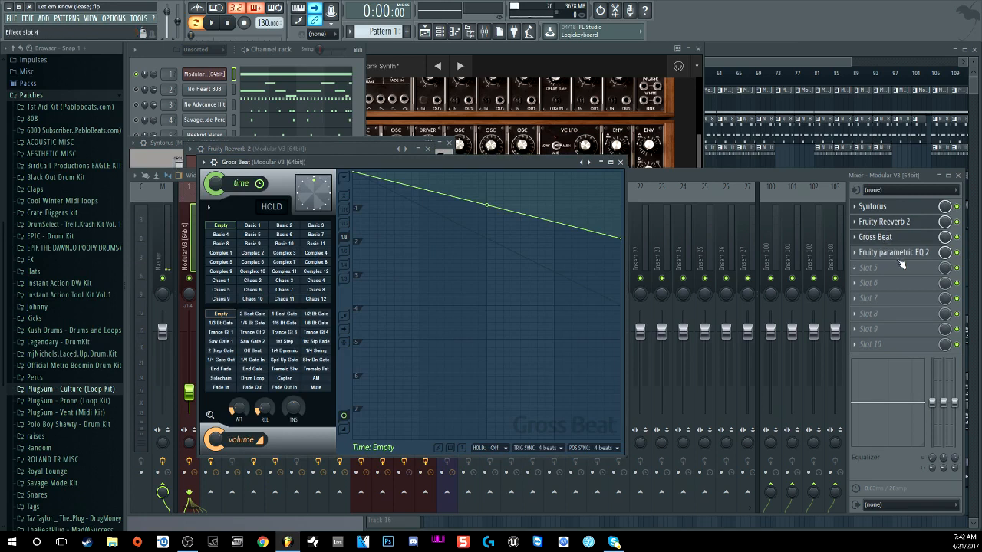
pyautogui.click(895, 254)
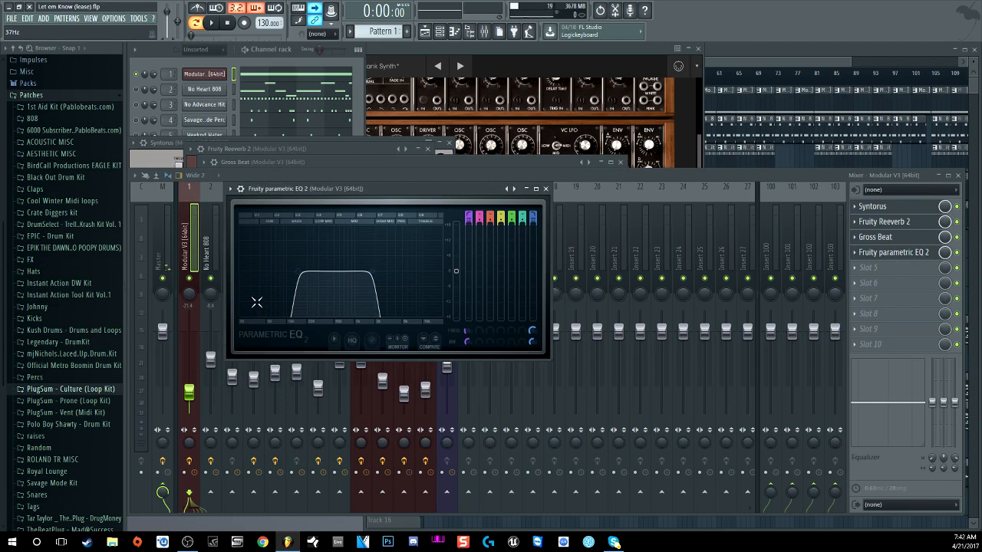
# Step: Play the beat to watch the EQ spectrum, stop, and bring the channel rack forward
pyautogui.click(213, 23)
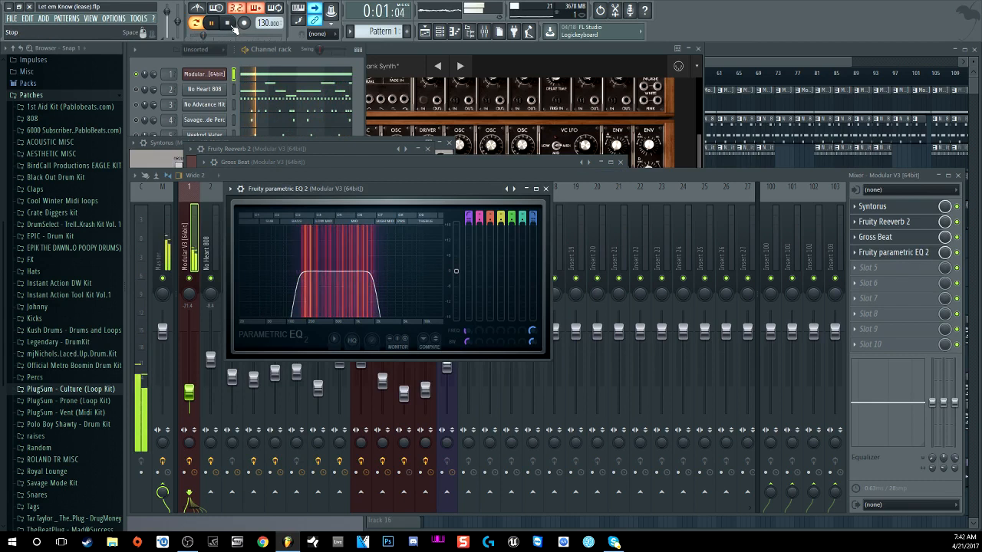
pyautogui.click(233, 25)
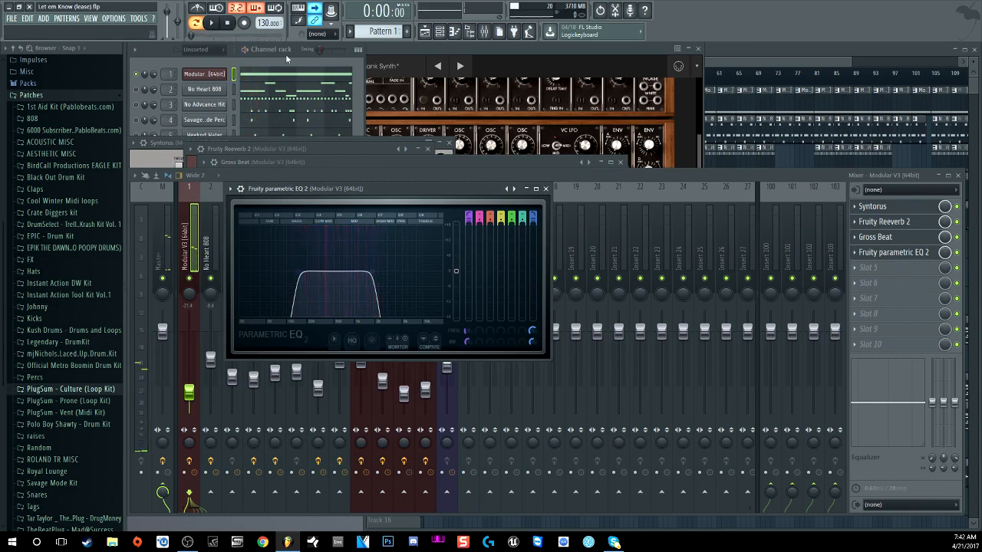
pyautogui.click(352, 78)
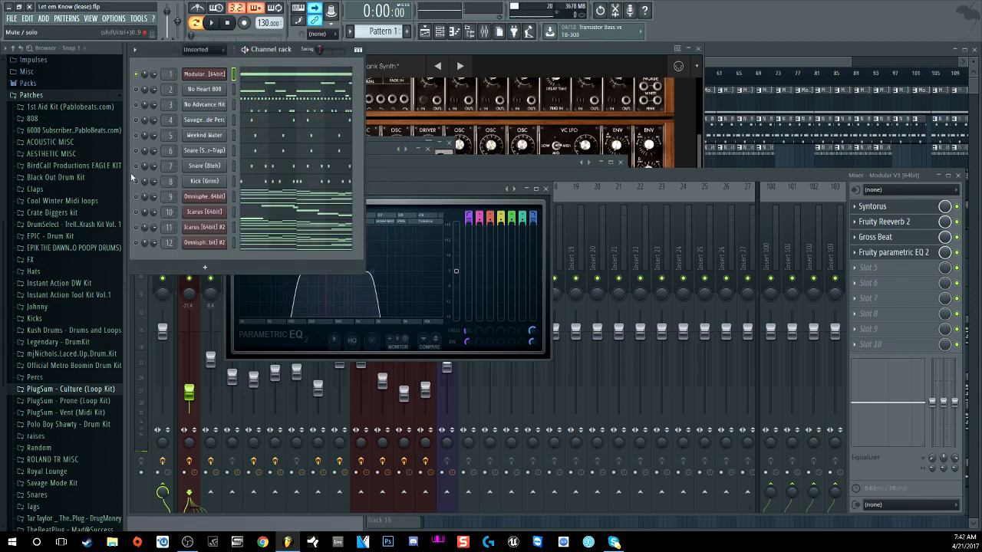
# Step: Solo the Omnisphere channel and open its insert's Gross Beat and FabFilter Pro-R effects
pyautogui.rightClick(136, 197)
pyautogui.click(147, 200)
pyautogui.click(170, 198)
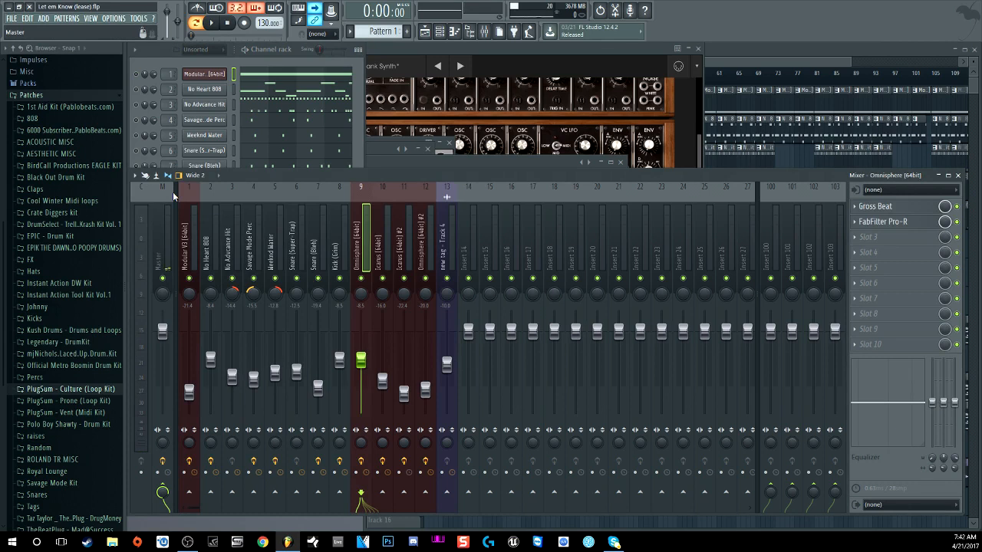
pyautogui.click(359, 131)
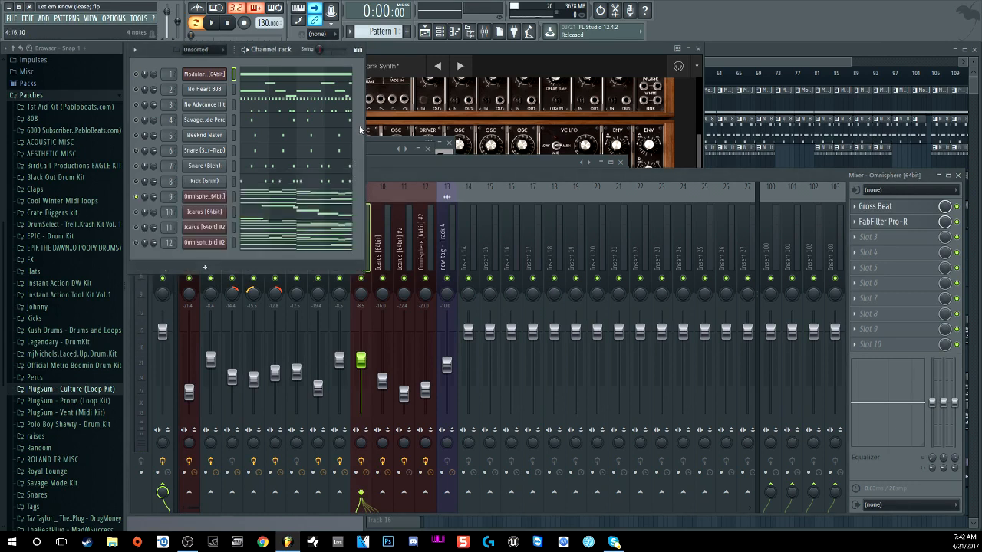
pyautogui.click(871, 209)
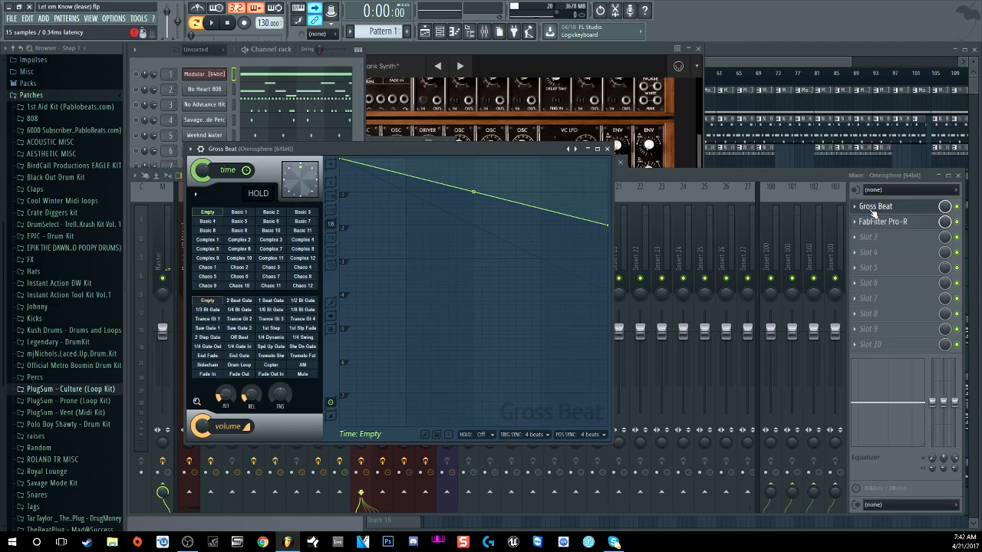
pyautogui.click(879, 224)
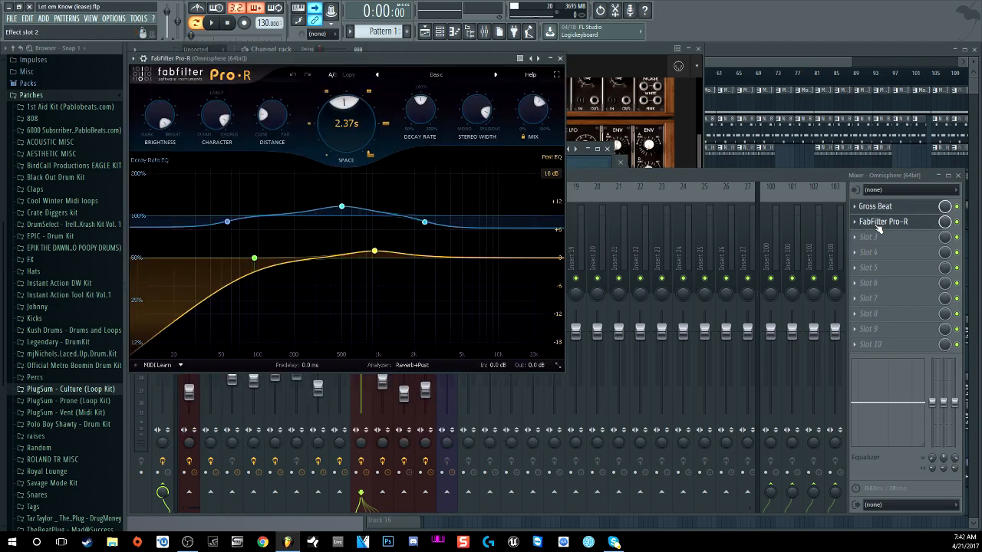
# Step: Close the Pro-R window and open the Omnisphere channel's piano roll
pyautogui.click(561, 61)
pyautogui.click(654, 175)
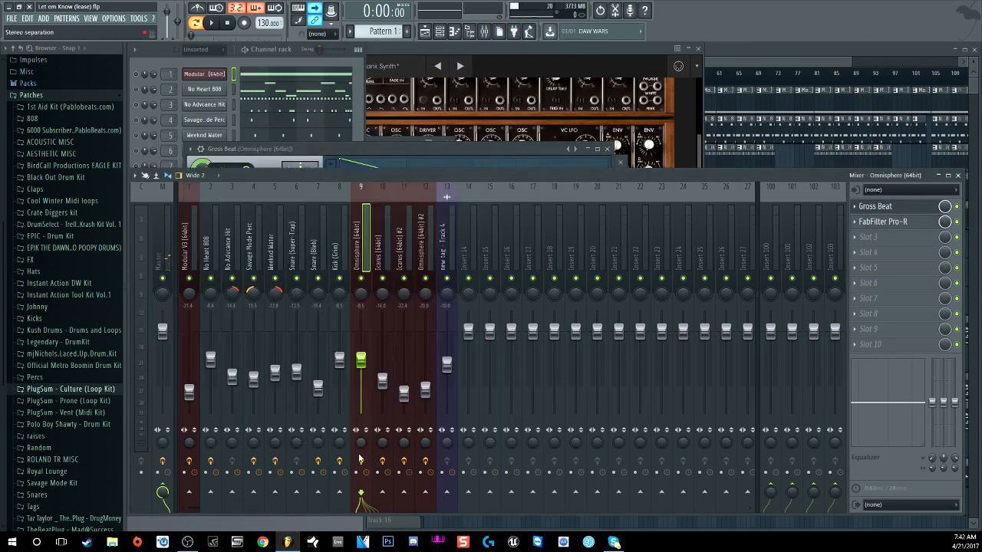
pyautogui.click(311, 61)
pyautogui.click(283, 201)
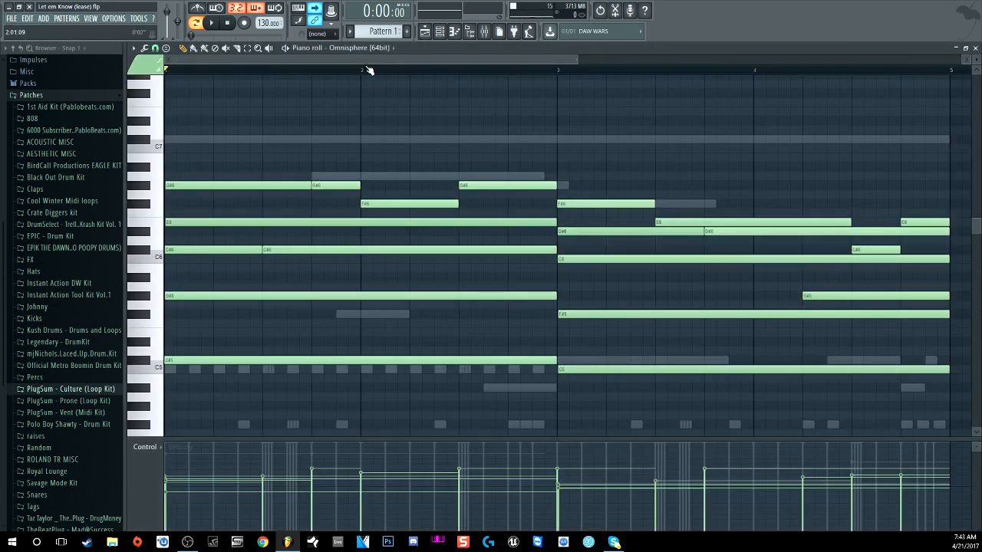
# Step: Zoom out the piano roll, play and stop the Omnisphere chords, then show the mixer
pyautogui.scroll(-3, 369, 71)
pyautogui.scroll(-1, 367, 117)
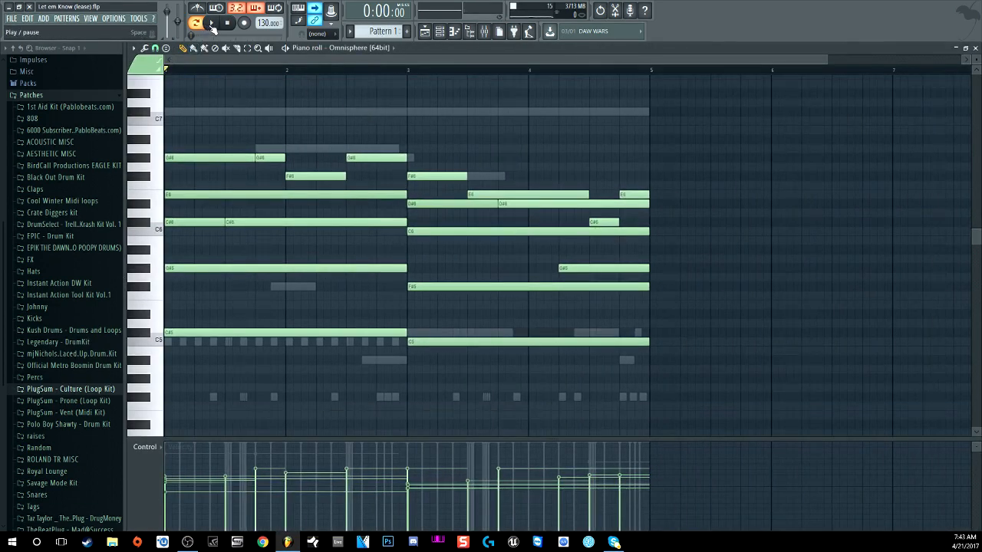
pyautogui.press('space')
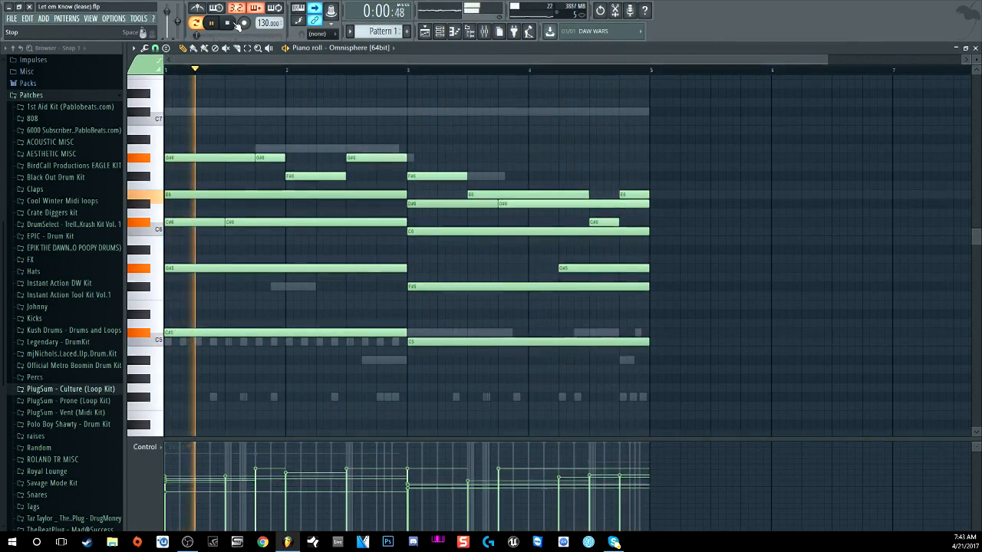
pyautogui.press('space')
pyautogui.click(484, 31)
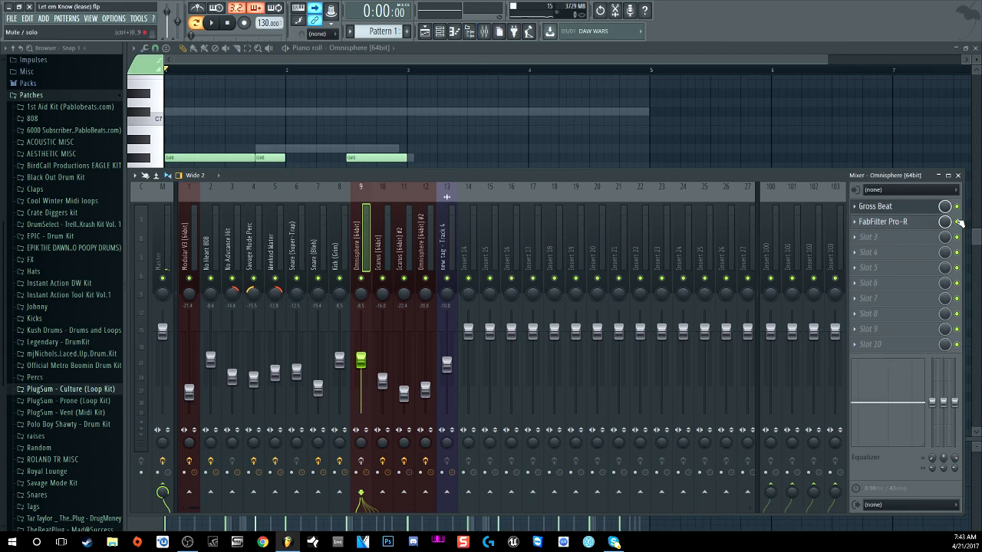
pyautogui.click(956, 221)
pyautogui.click(957, 222)
pyautogui.click(904, 207)
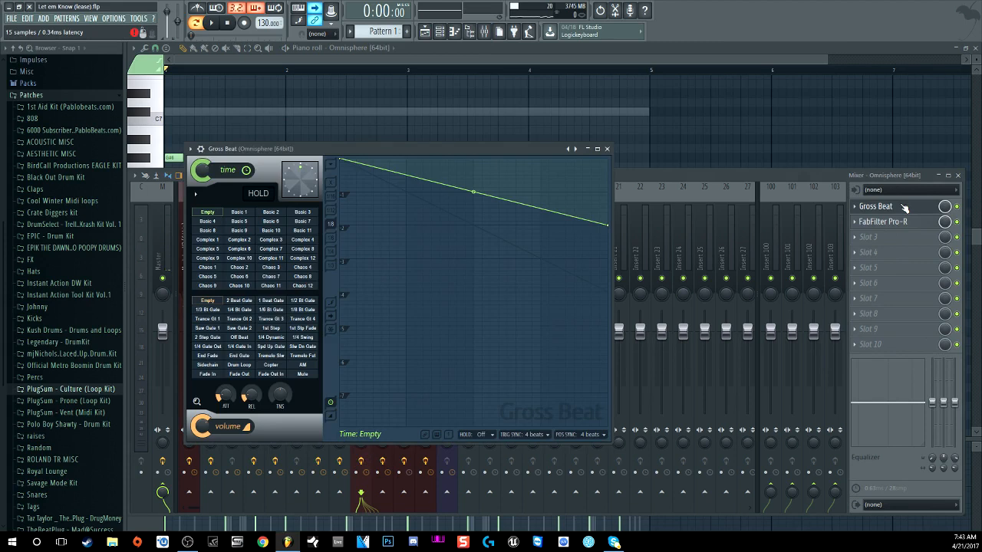
pyautogui.click(903, 223)
pyautogui.click(904, 222)
pyautogui.click(904, 222)
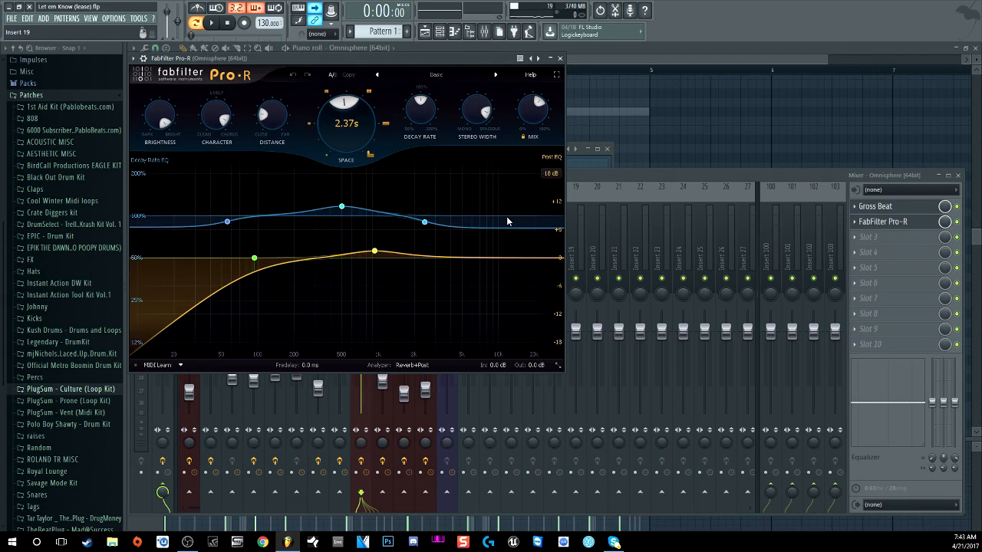
pyautogui.click(561, 60)
pyautogui.click(607, 149)
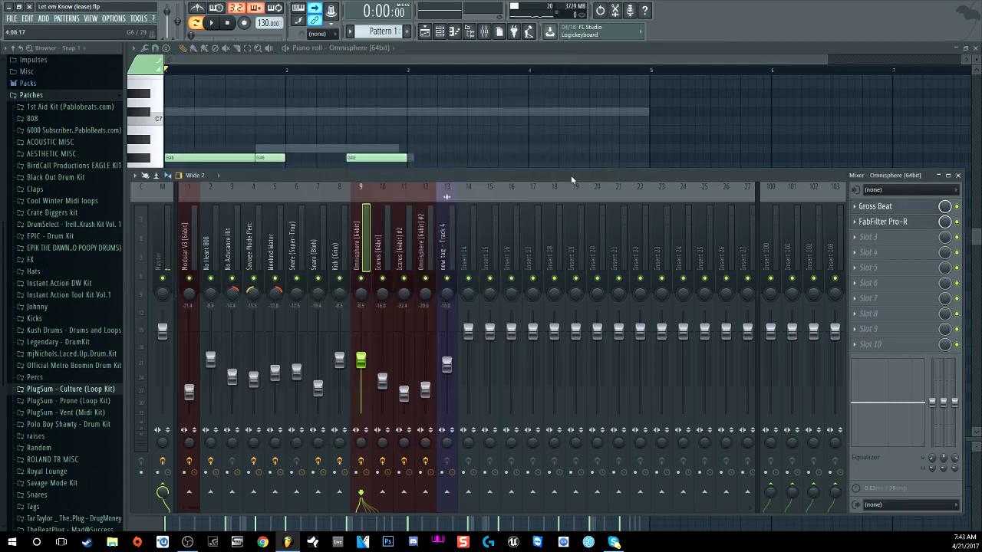
pyautogui.click(219, 26)
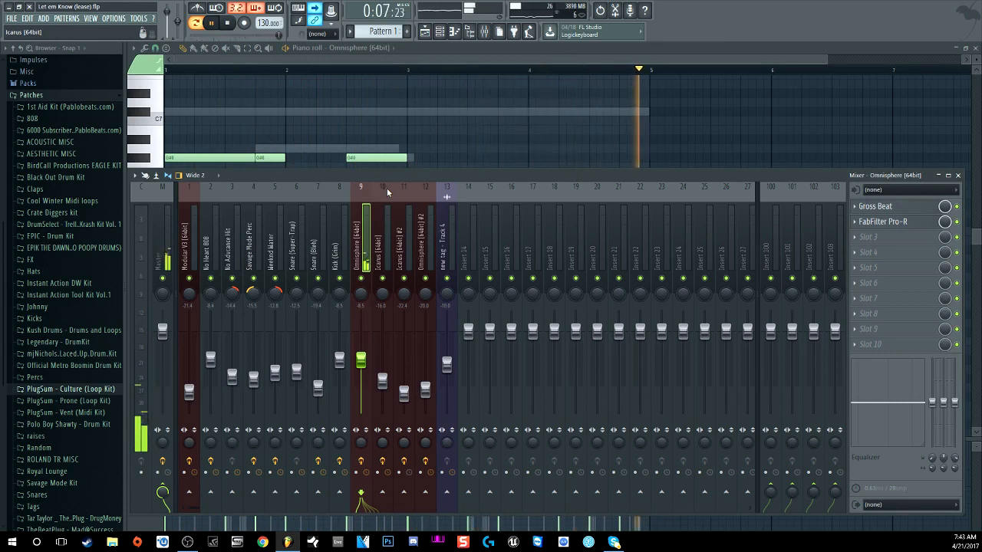
# Step: Stop playback, show the channel rack, and open Icarus with its 'Space Lead Custom' preset
pyautogui.click(230, 24)
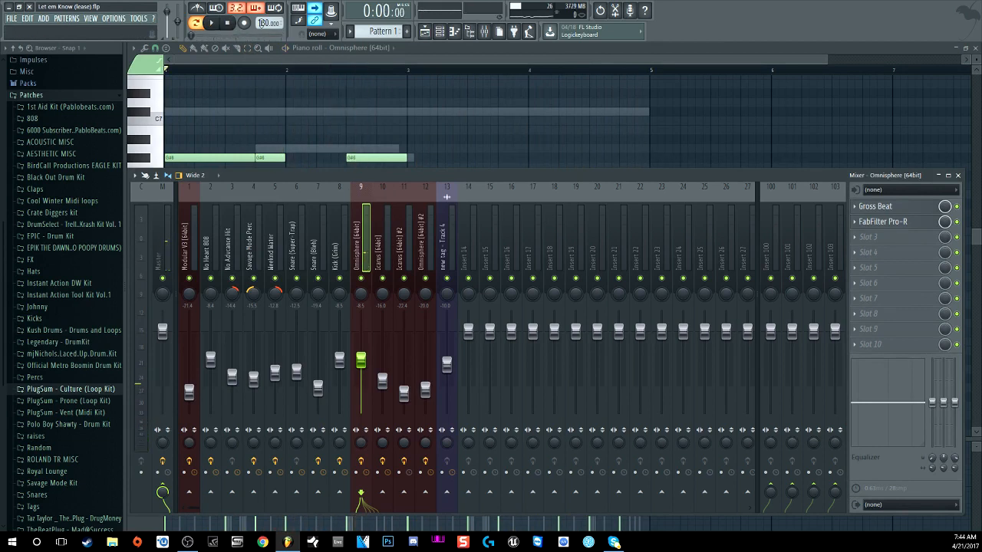
pyautogui.press('F6')
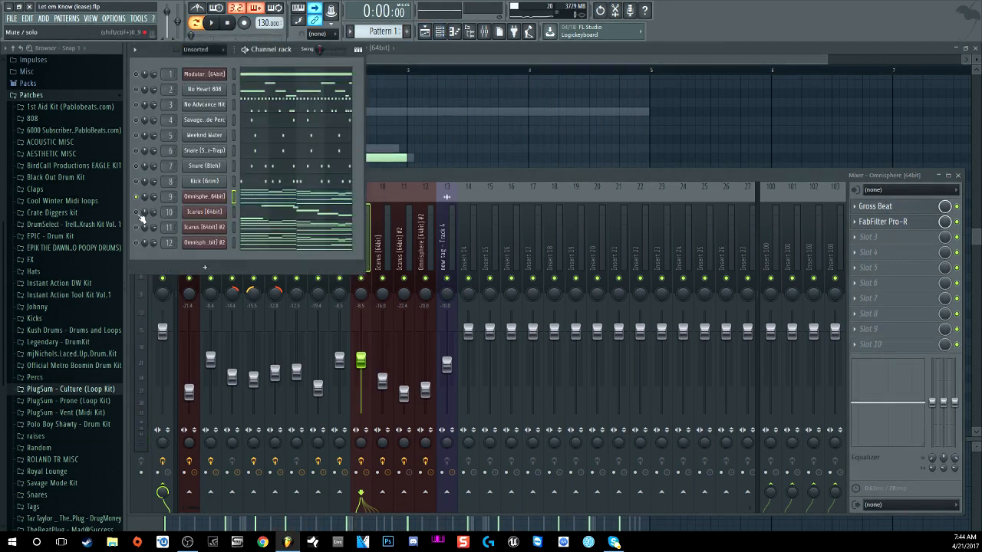
pyautogui.click(216, 28)
pyautogui.click(227, 23)
pyautogui.click(214, 214)
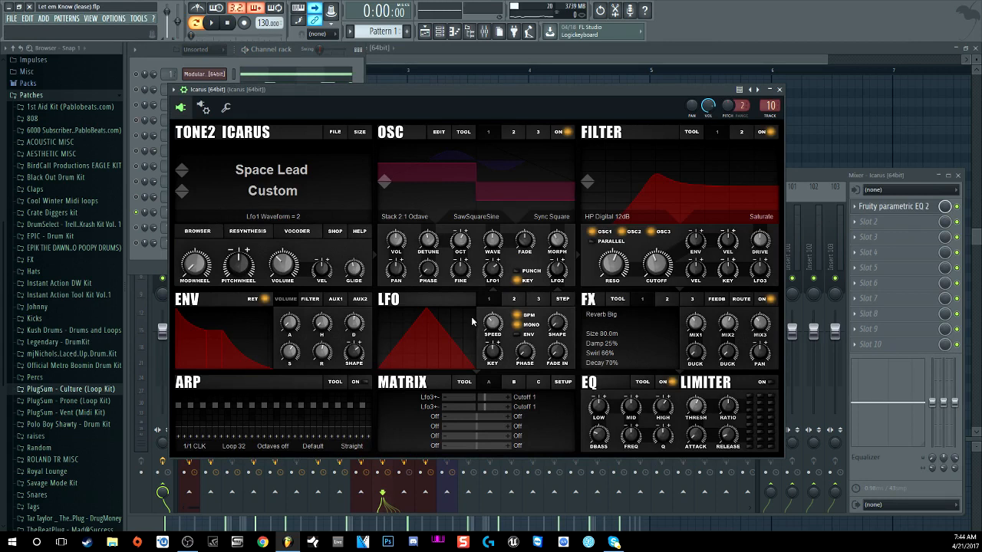
# Step: Check the Icarus insert's parametric EQ, then close the EQ and Icarus windows
pyautogui.click(913, 207)
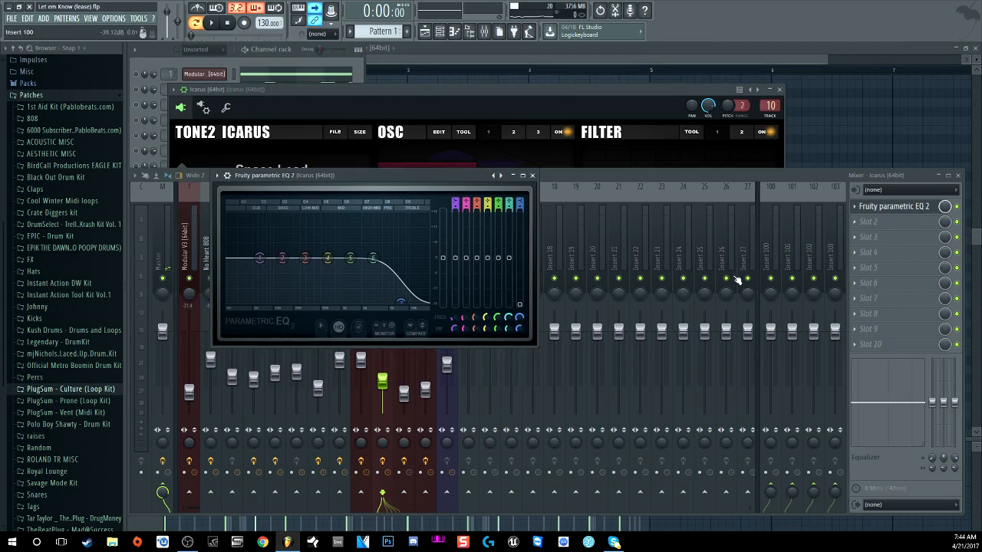
pyautogui.click(532, 176)
pyautogui.click(492, 89)
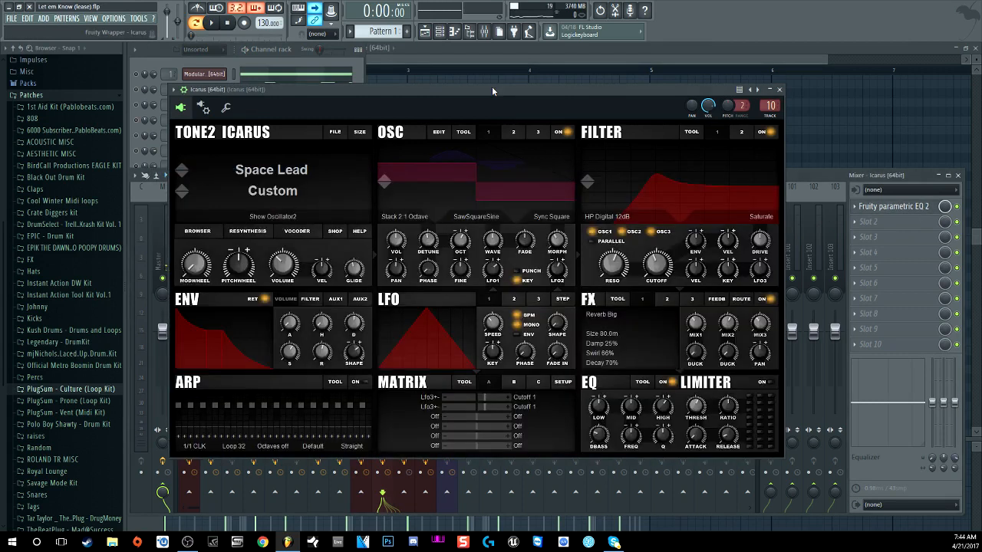
pyautogui.click(779, 89)
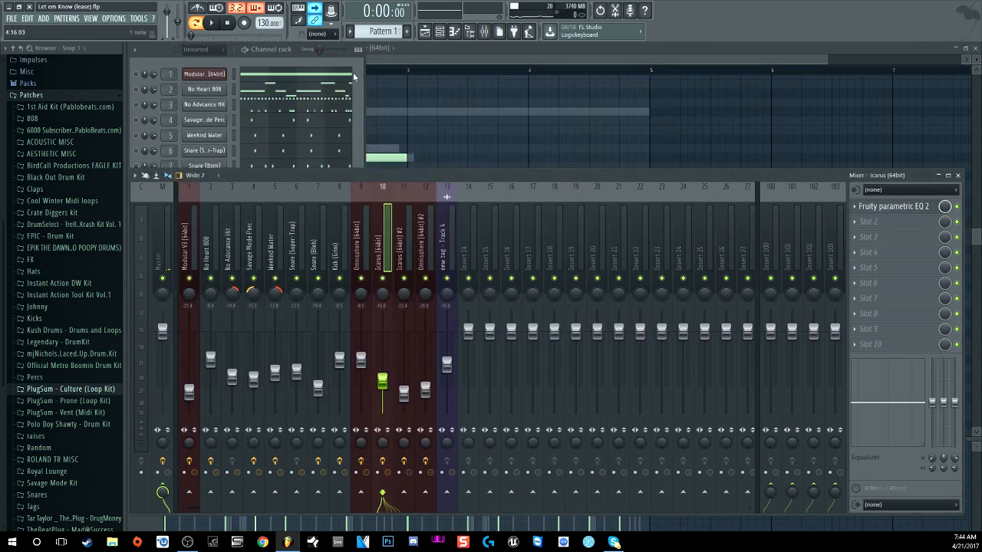
pyautogui.click(354, 72)
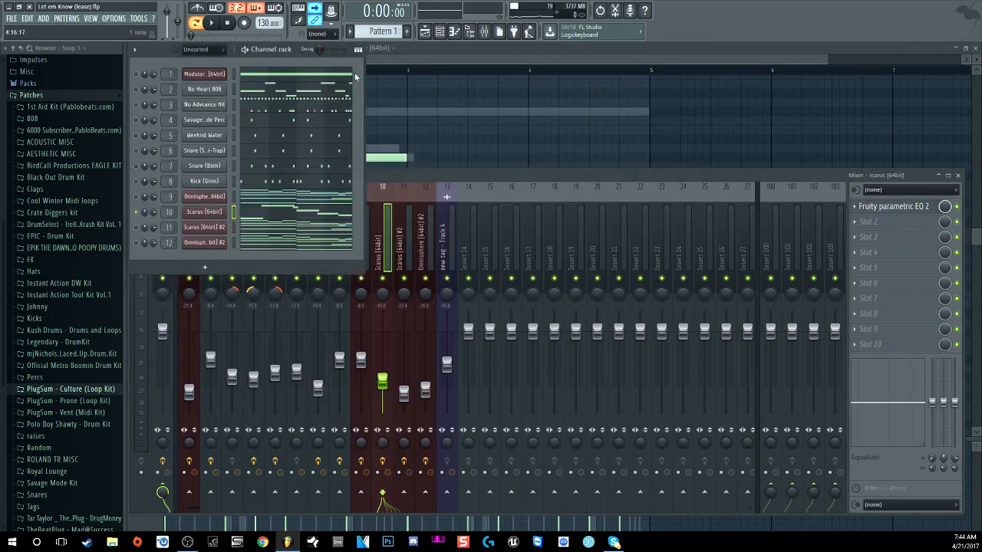
# Step: Play the beat, view the Master track's effects, then open Icarus #2 ('Arp - Crazy Ace Custom')
pyautogui.click(214, 24)
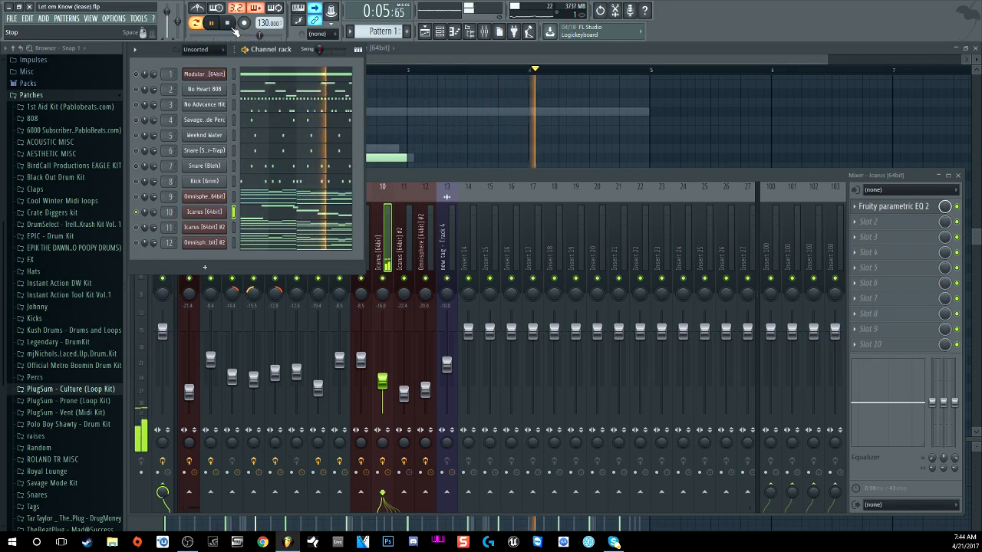
pyautogui.click(234, 29)
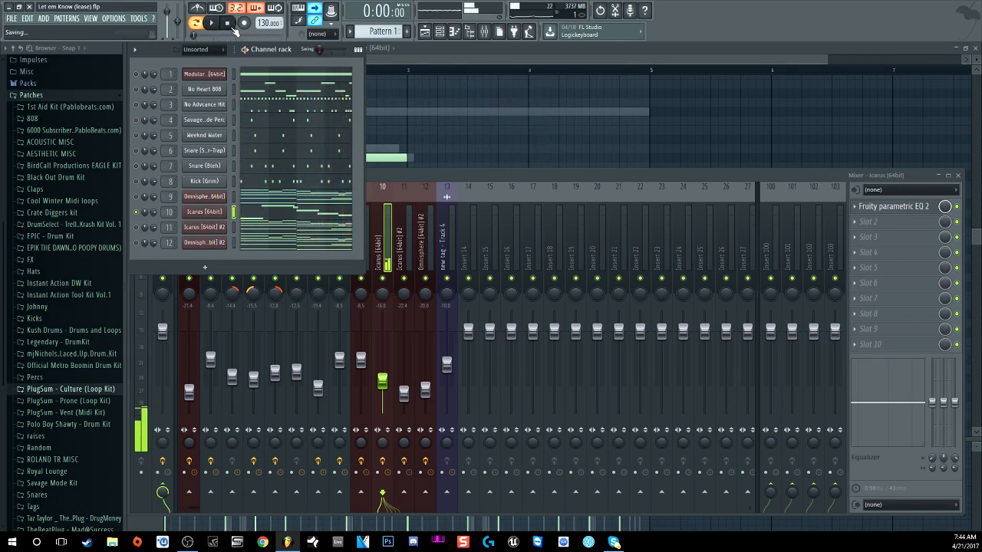
pyautogui.click(438, 182)
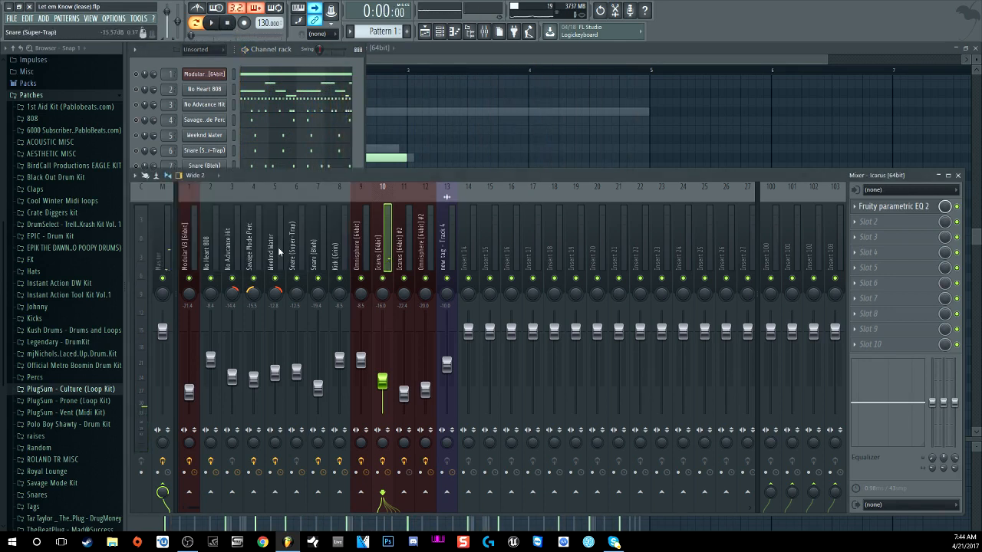
pyautogui.click(161, 268)
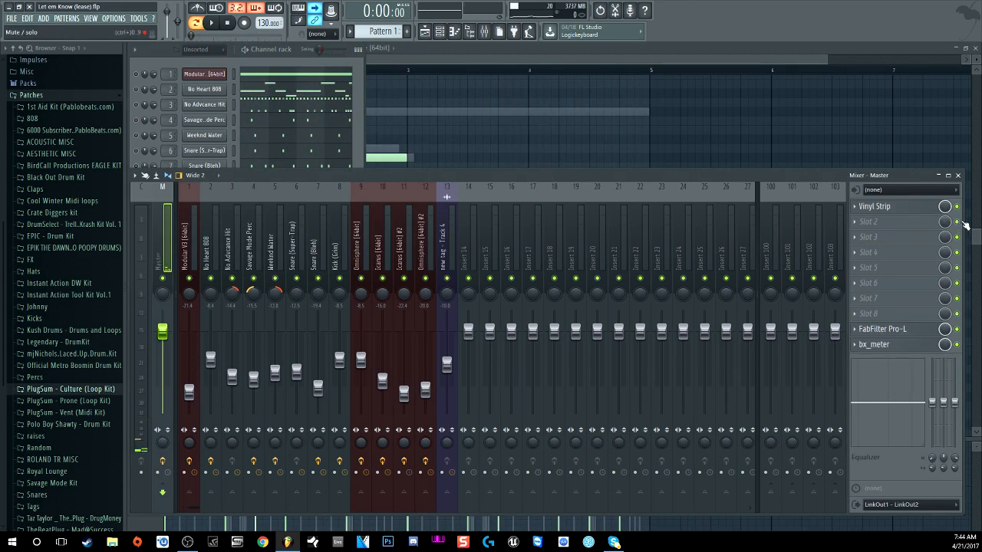
pyautogui.click(359, 84)
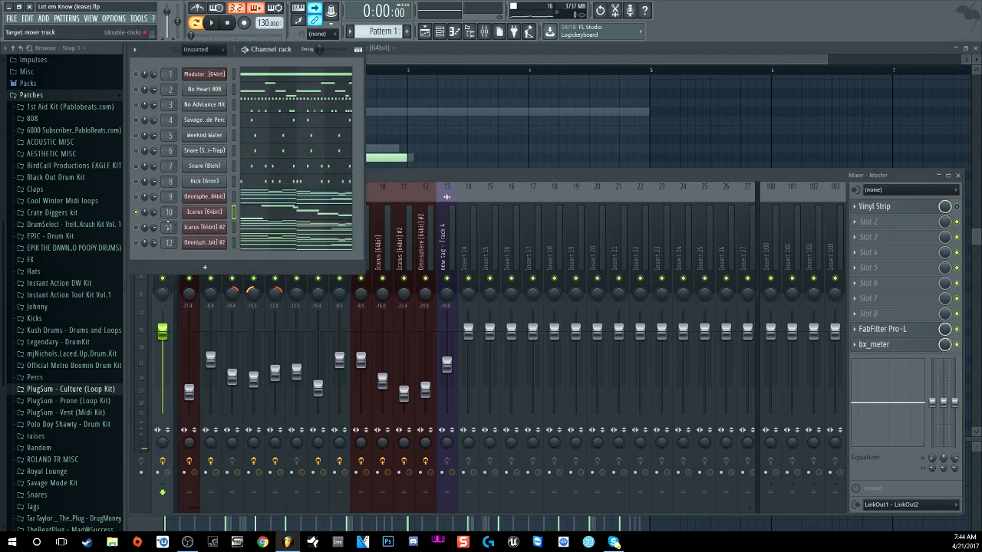
pyautogui.click(210, 227)
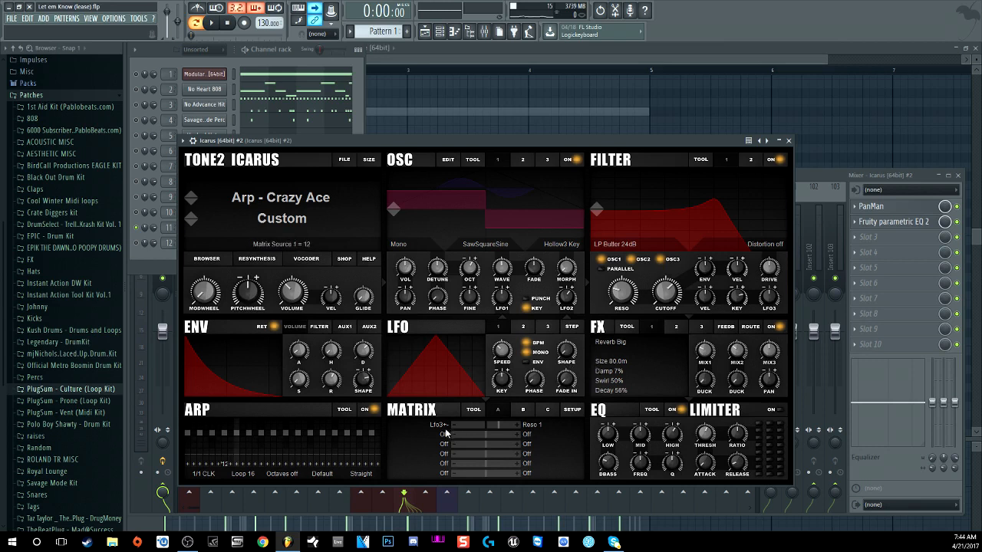
# Step: Close Icarus #2, then open and close its insert's PanMan and Fruity parametric EQ 2 windows
pyautogui.click(788, 141)
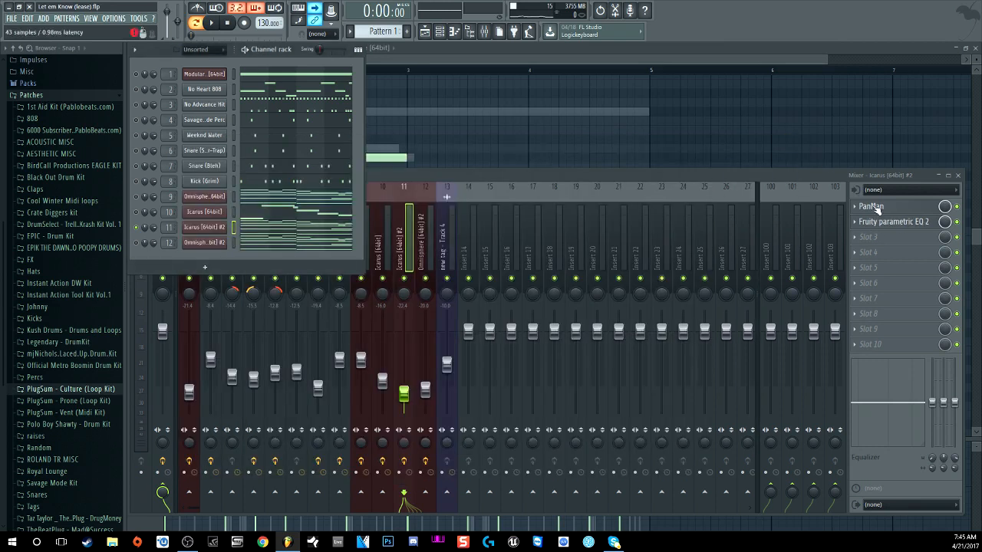
pyautogui.click(890, 210)
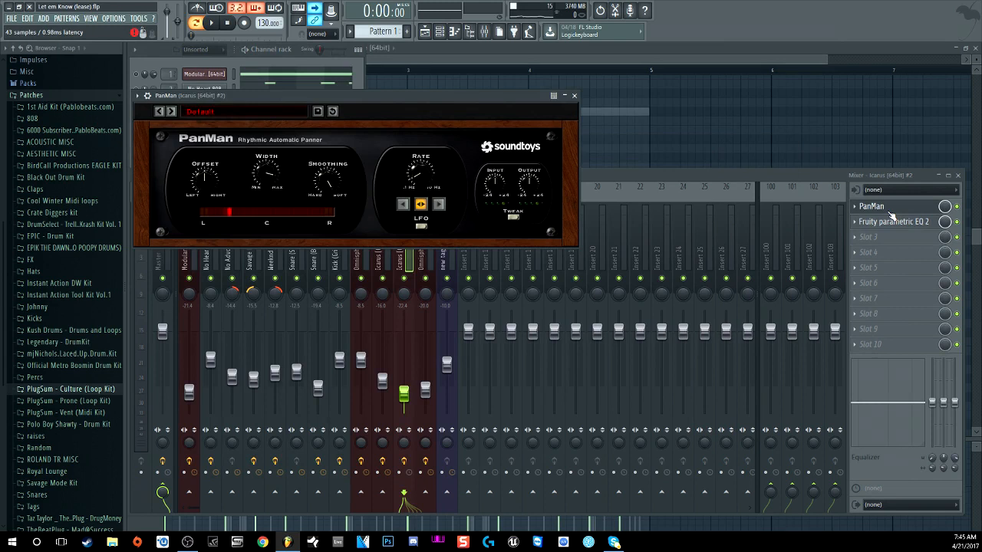
pyautogui.click(892, 223)
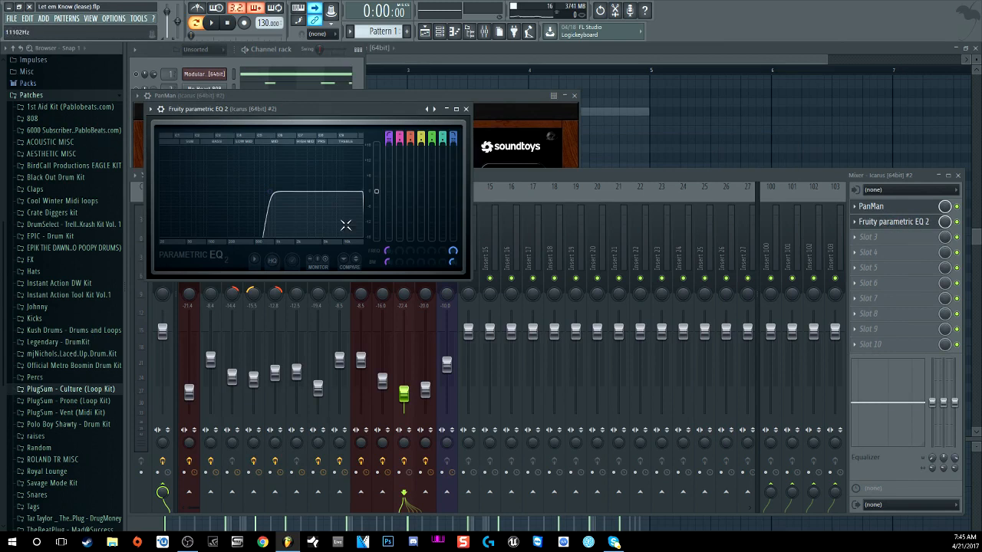
pyautogui.click(466, 110)
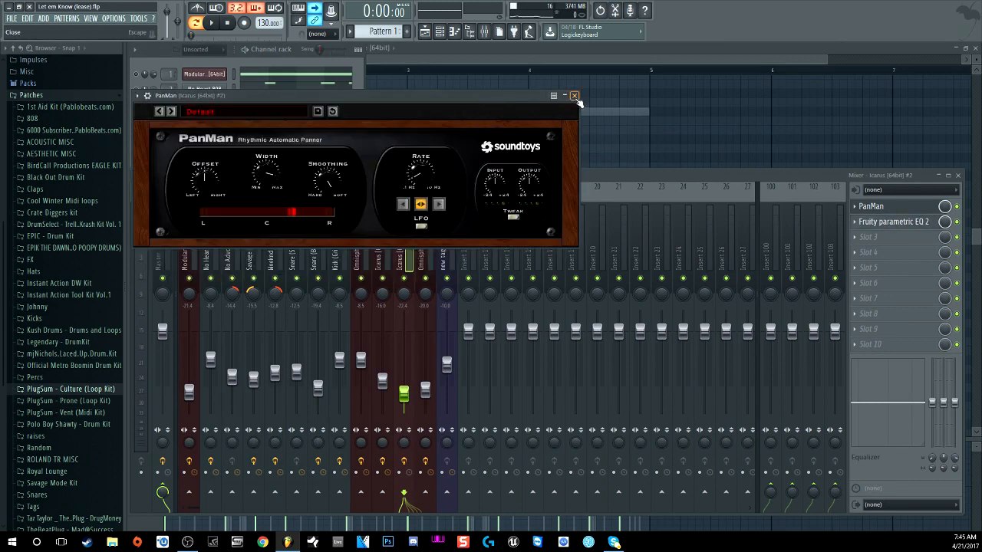
pyautogui.click(574, 96)
# Step: Bring the channel rack forward and play the beat briefly, then stop
pyautogui.click(301, 70)
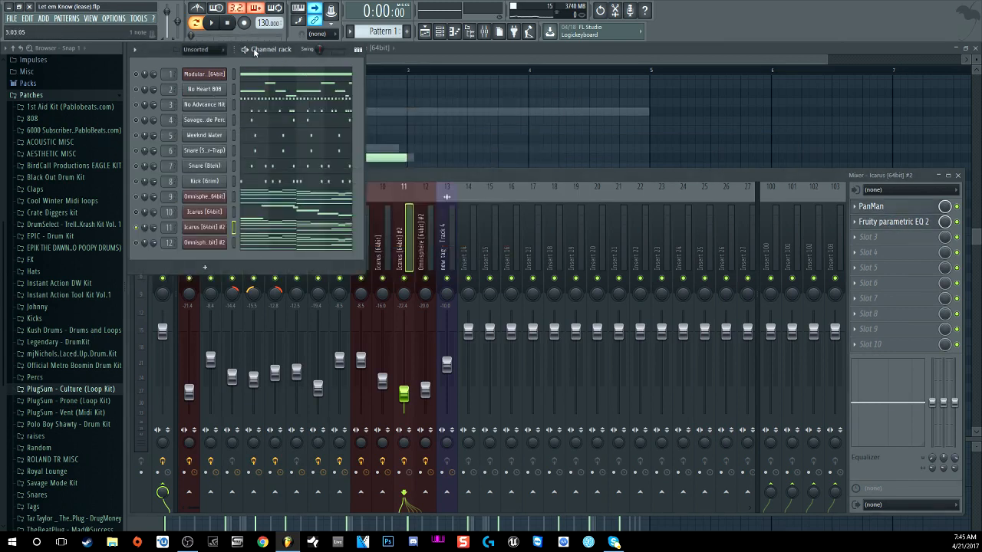
pyautogui.click(217, 26)
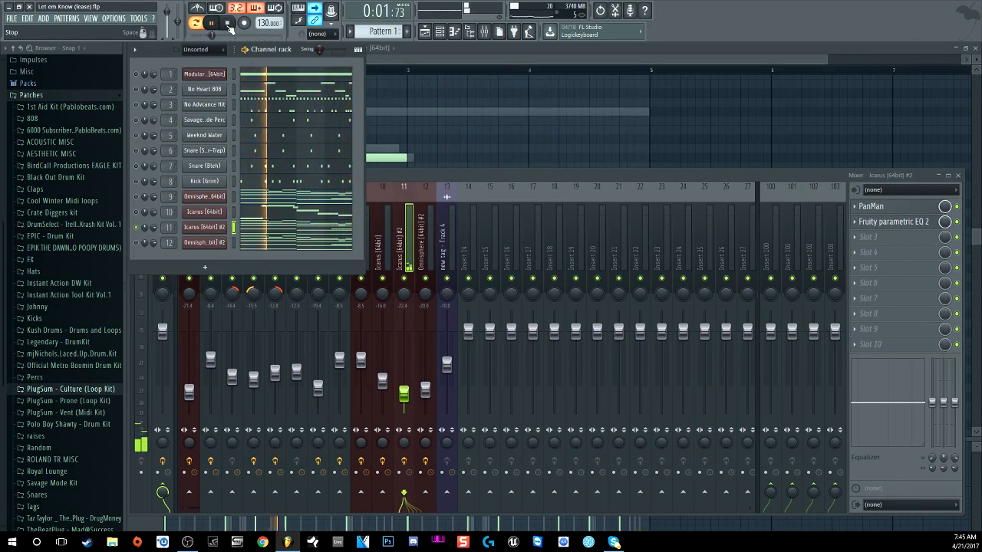
pyautogui.click(228, 24)
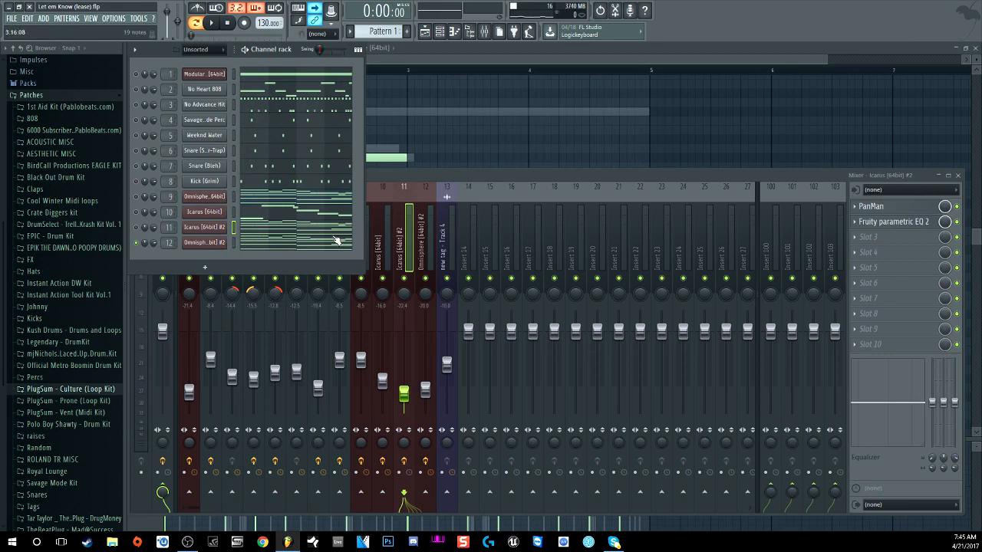
# Step: Inspect the Omnisphere #2 mixer track's Fruity parametric EQ 2, then close it
pyautogui.click(420, 182)
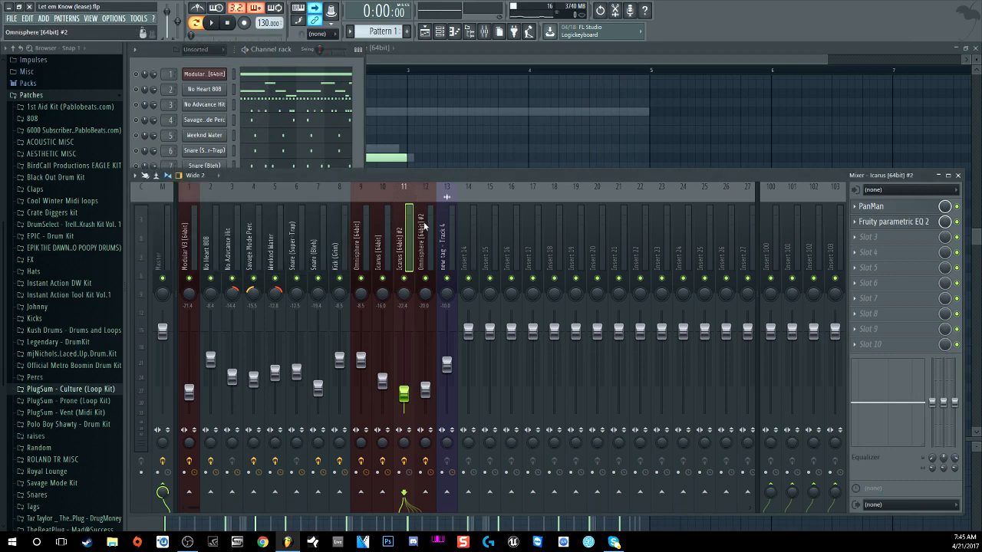
pyautogui.click(424, 225)
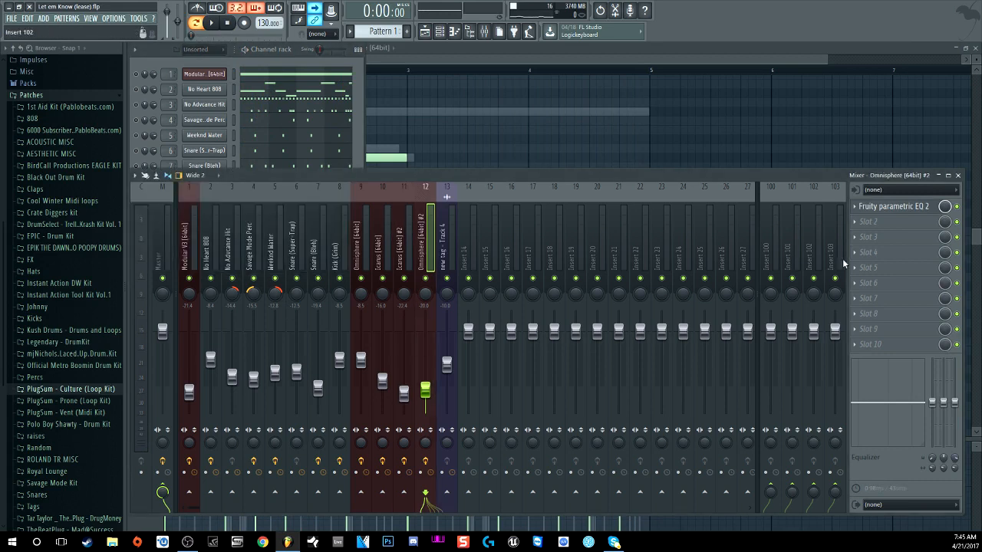
pyautogui.click(888, 208)
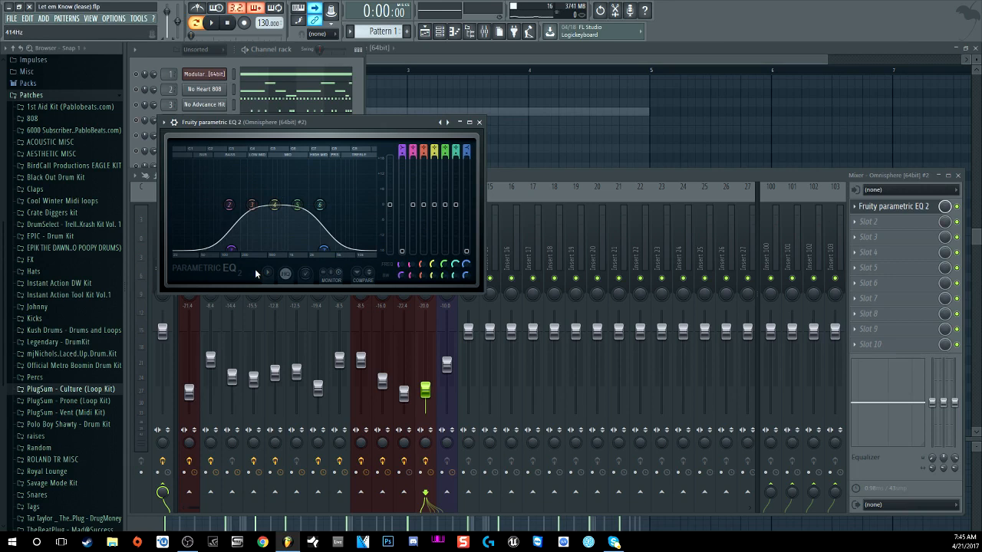
pyautogui.click(354, 91)
pyautogui.click(481, 123)
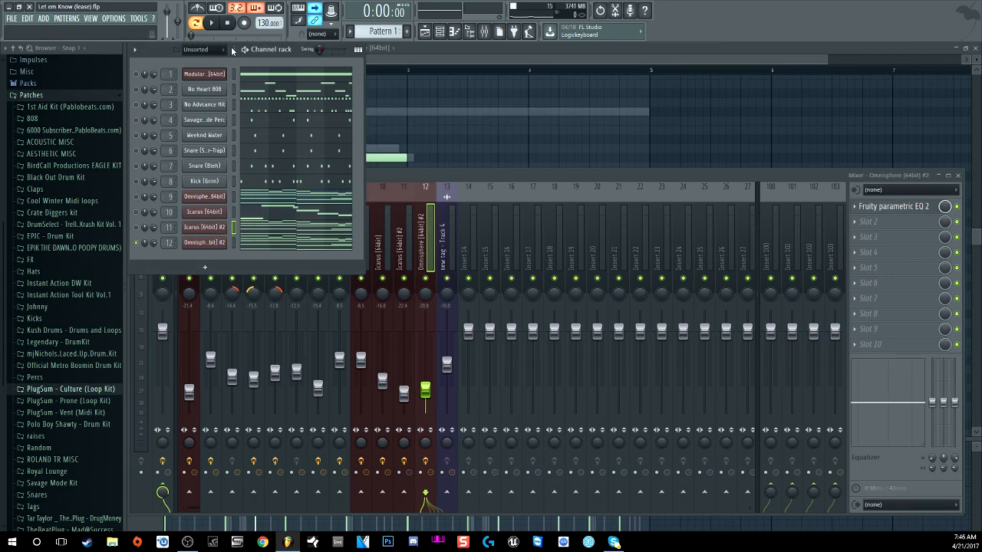
# Step: Play the beat through twice, then open the No Advcance Hit notes in the piano roll
pyautogui.click(220, 25)
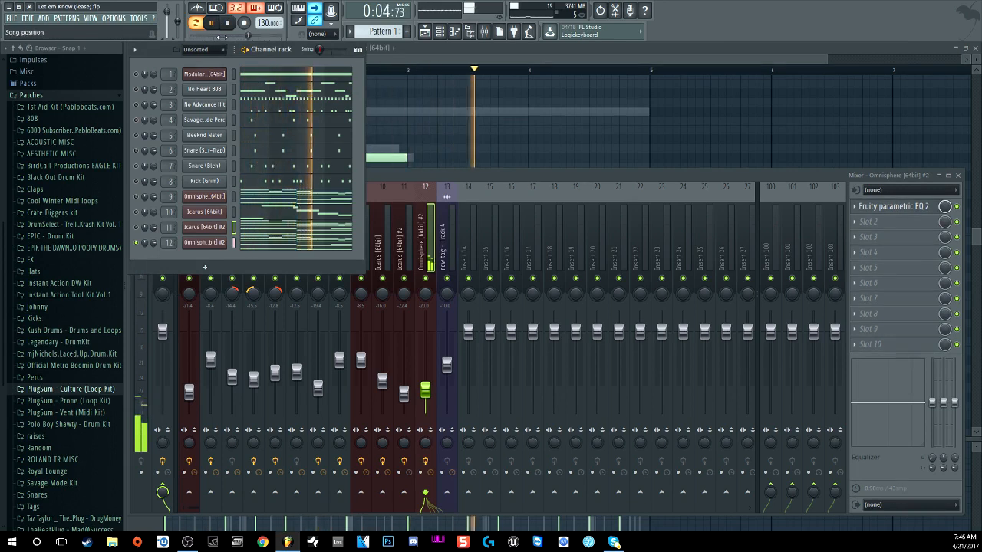
pyautogui.click(229, 23)
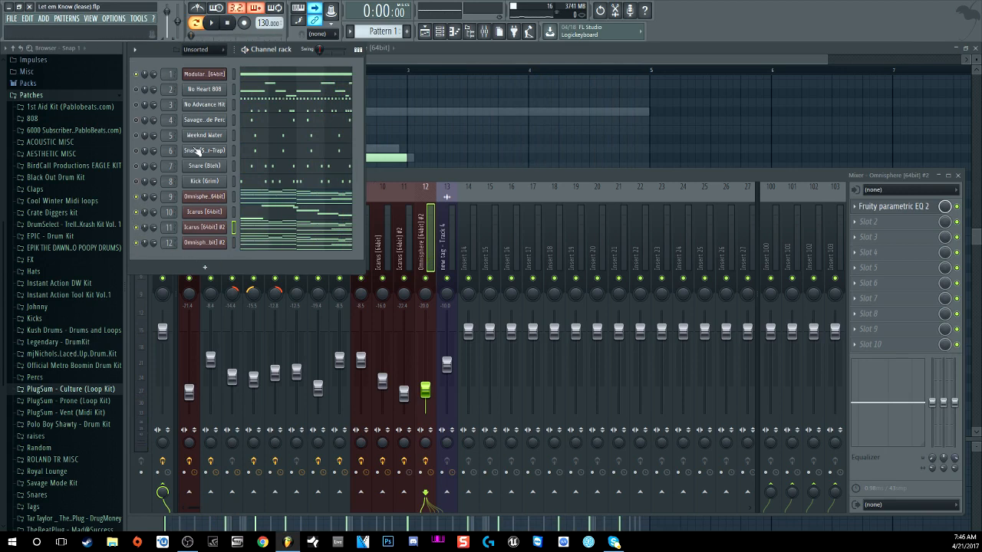
pyautogui.click(211, 22)
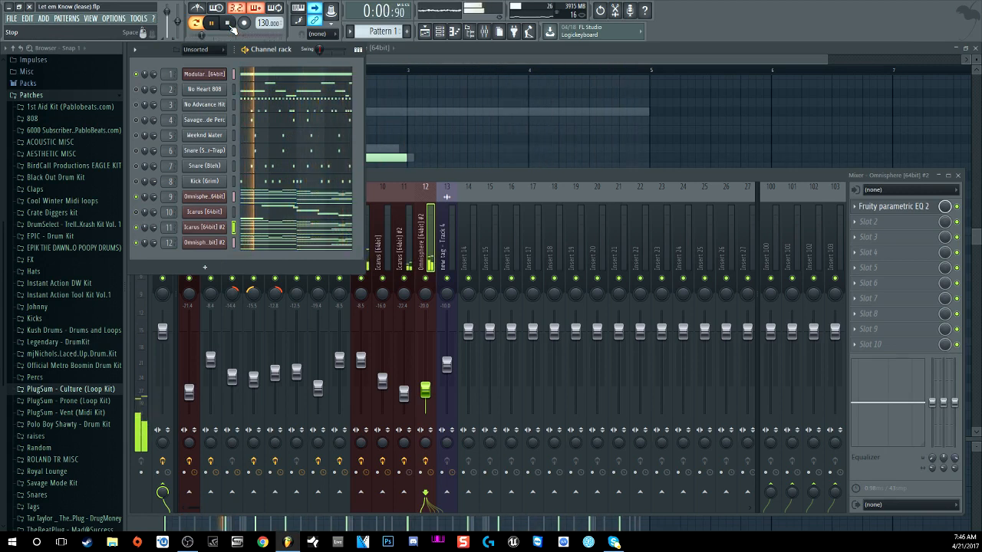
pyautogui.click(229, 23)
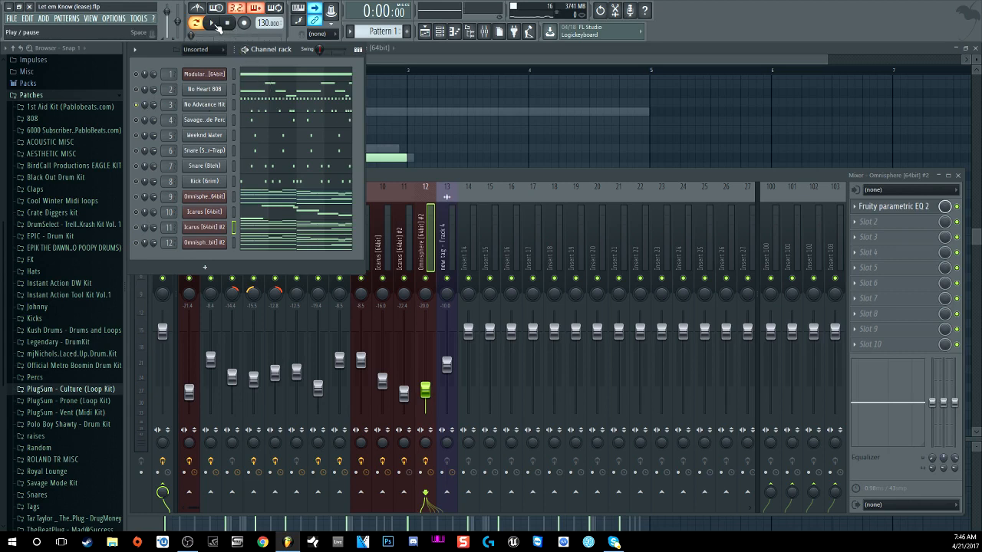
pyautogui.click(265, 102)
# Step: Zoom the piano roll and play back the No Advcance Hit pattern
pyautogui.scroll(-2, 302, 162)
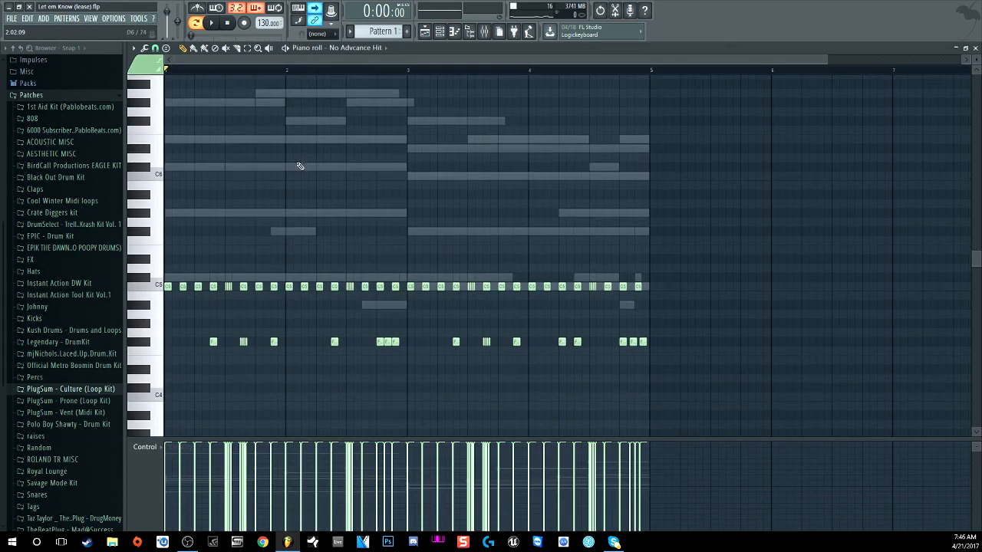
pyautogui.scroll(1, 293, 70)
pyautogui.click(213, 24)
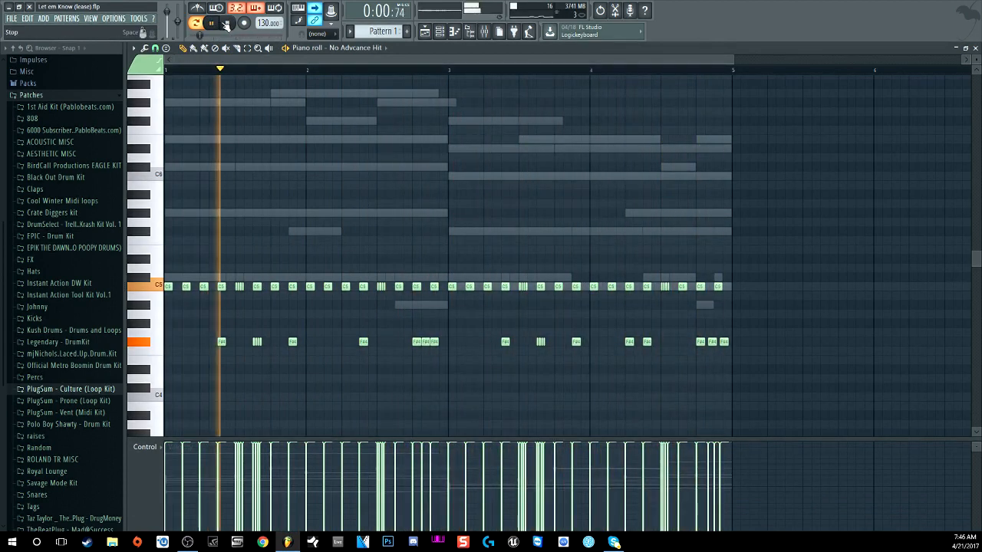
pyautogui.click(228, 24)
# Step: Unmute the Weeknd Water channel in the channel rack and show the mixer
pyautogui.click(440, 35)
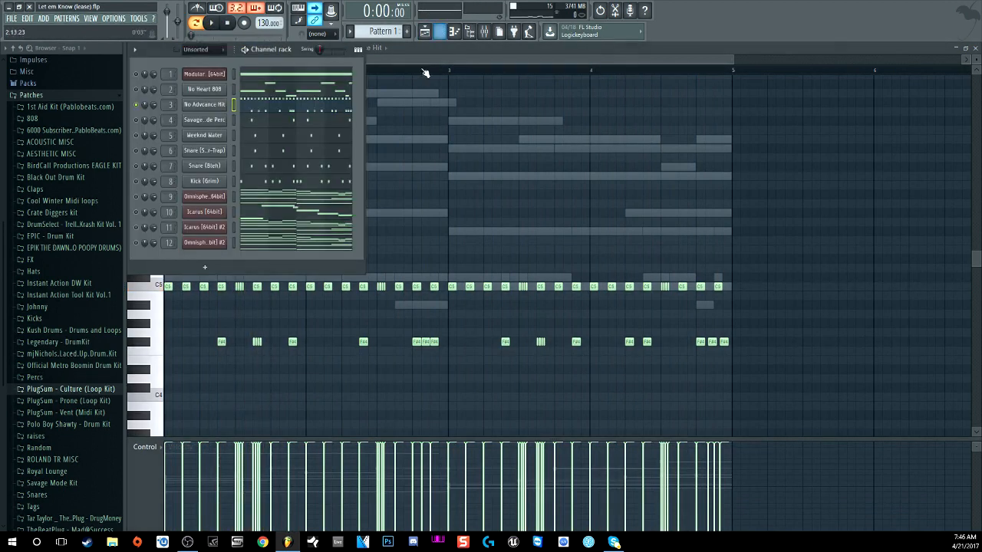
pyautogui.click(136, 135)
pyautogui.click(497, 32)
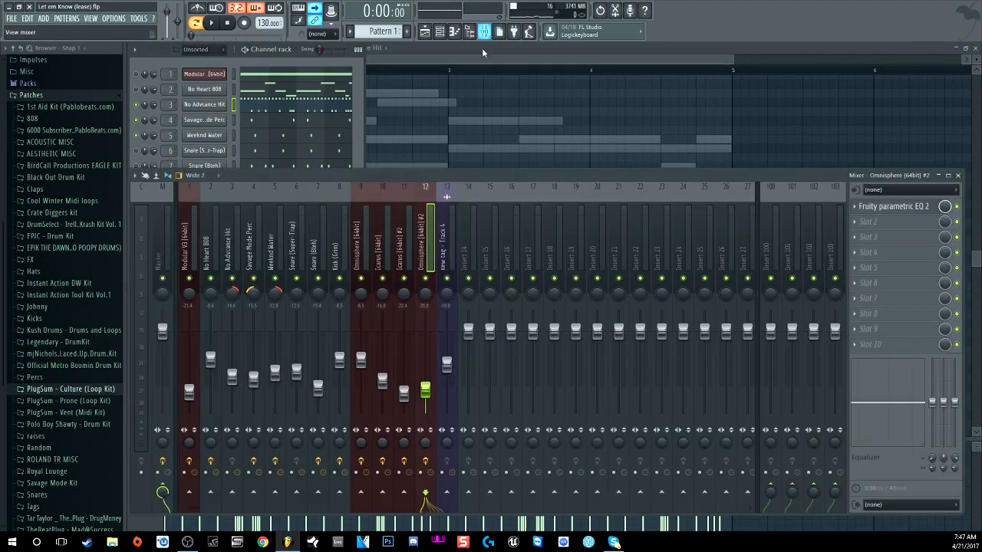
# Step: Compare the reverb on the Savage Mode Perc and Weeknd Water mixer tracks
pyautogui.click(260, 254)
pyautogui.click(273, 252)
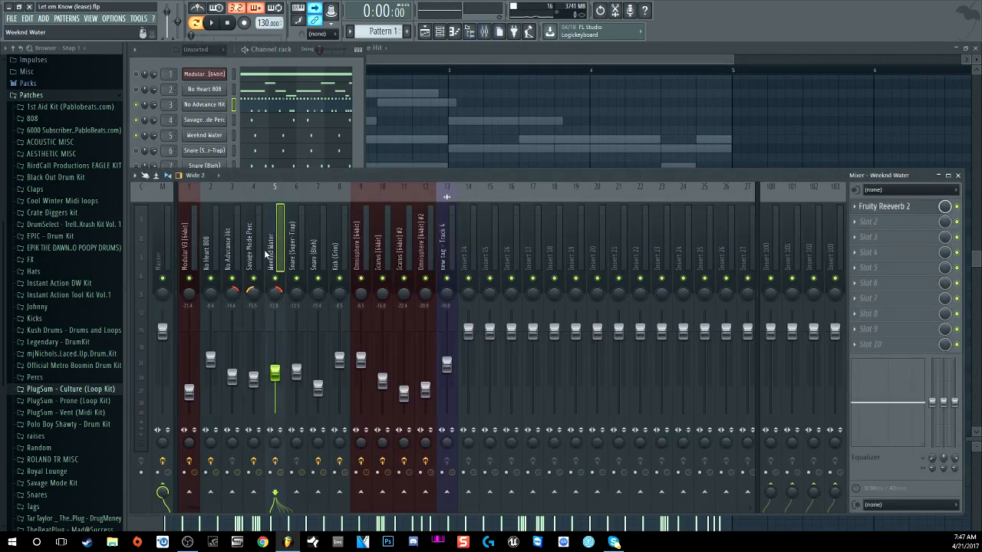
pyautogui.click(249, 240)
pyautogui.click(270, 243)
pyautogui.click(251, 240)
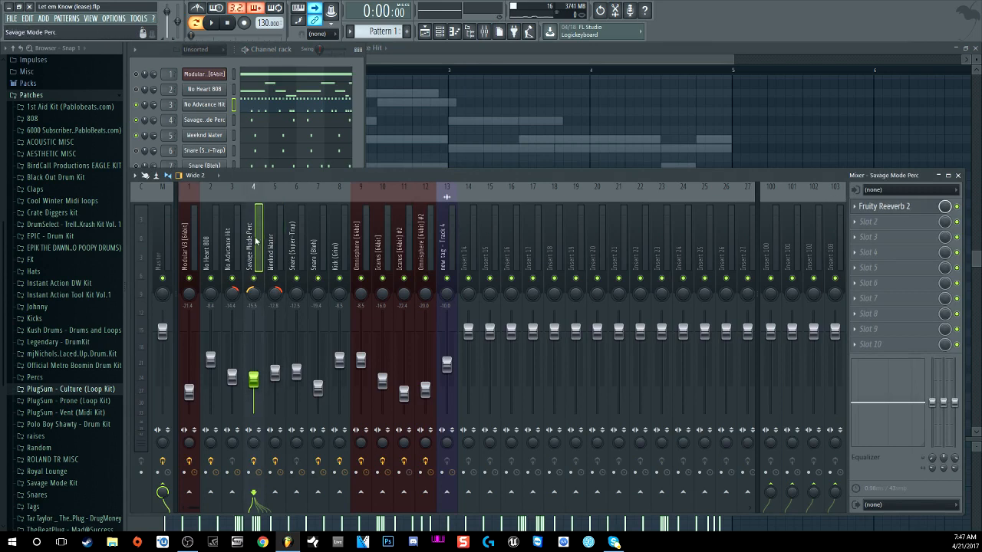
# Step: Play the beat, then unmute Snare (Super-Trap) and open its sampler settings
pyautogui.click(298, 68)
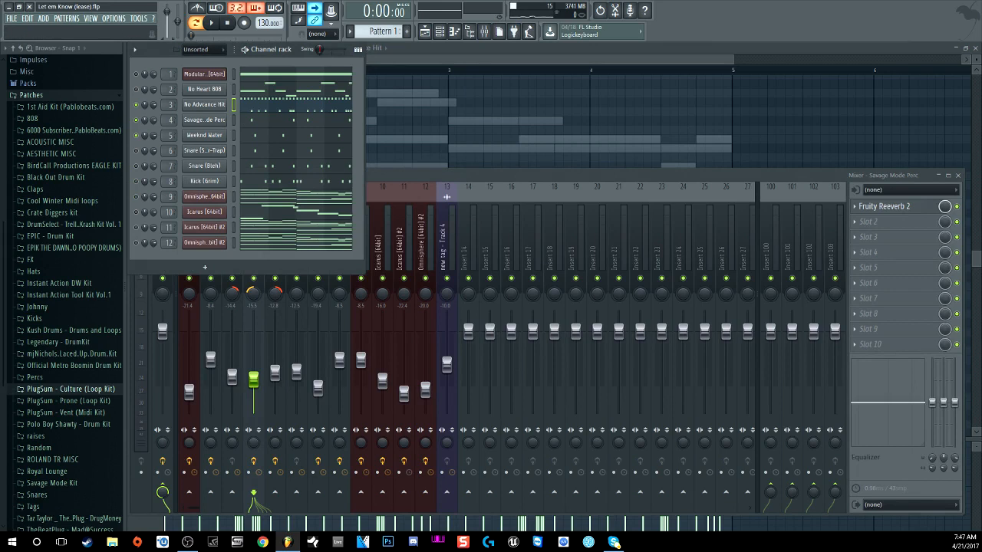
pyautogui.click(212, 23)
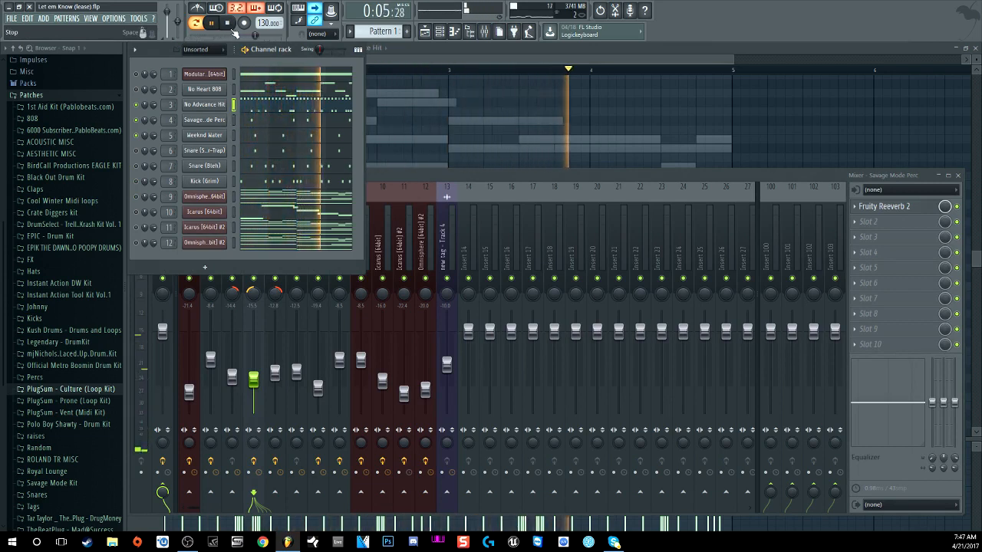
pyautogui.click(230, 28)
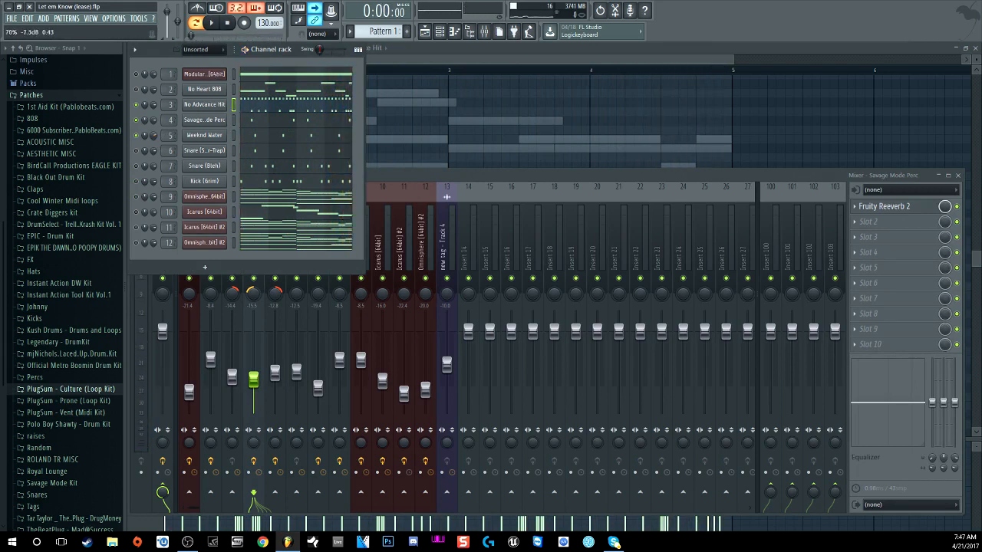
pyautogui.click(137, 152)
pyautogui.click(197, 151)
# Step: Preview the Snare (Super-Trap) sample, then view the Snare (Bleh) notes in the piano roll
pyautogui.click(297, 347)
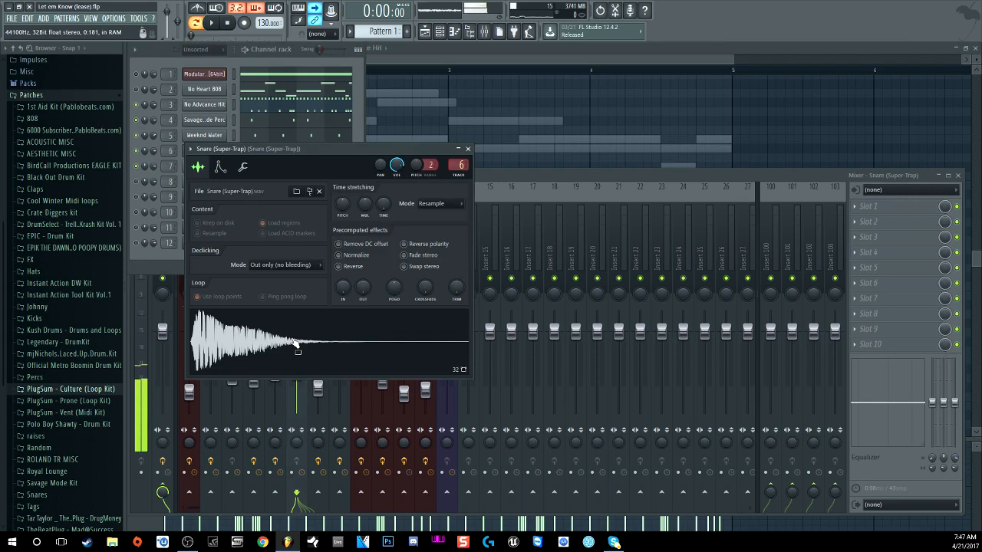
pyautogui.click(468, 149)
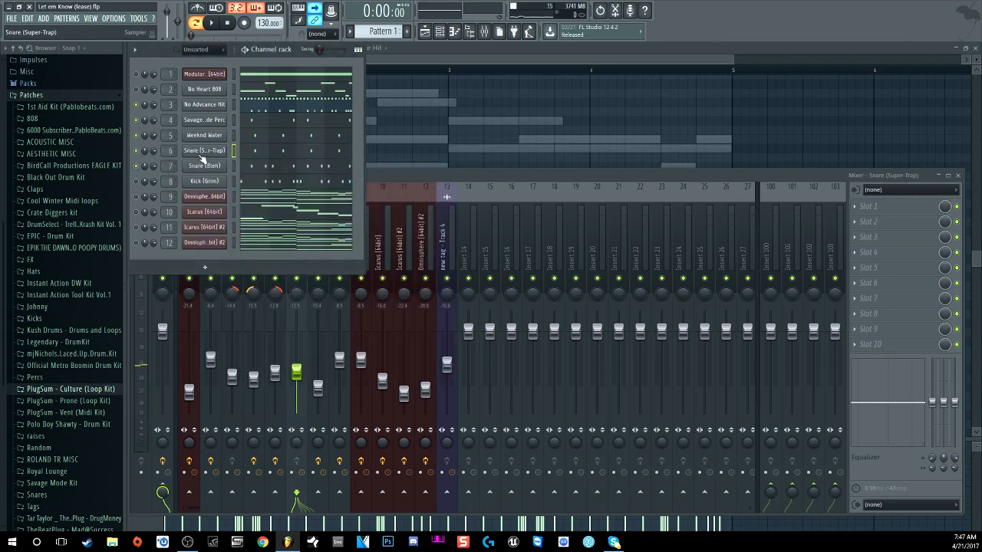
pyautogui.click(252, 169)
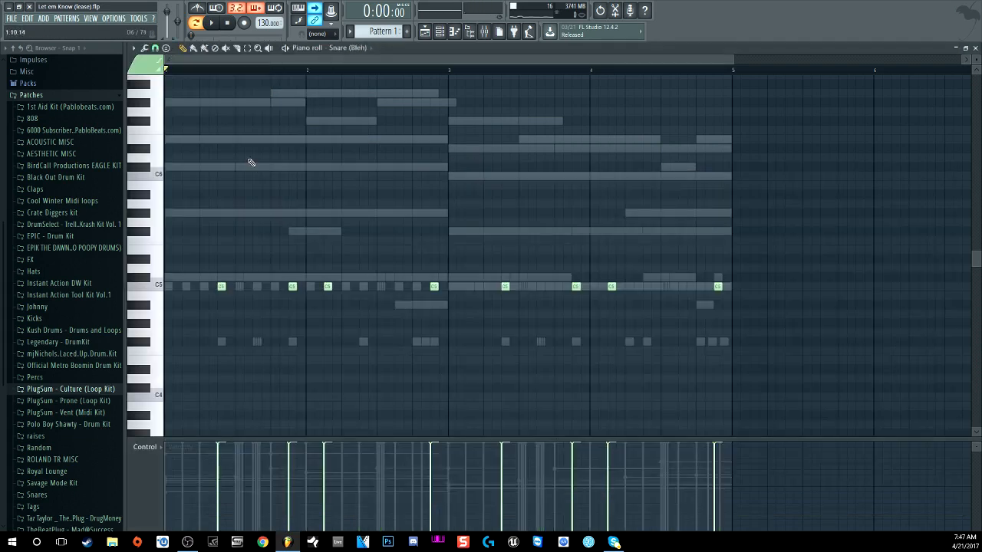
pyautogui.click(445, 34)
# Step: Check the Snare (Bleh) sample settings and play the beat back
pyautogui.click(211, 166)
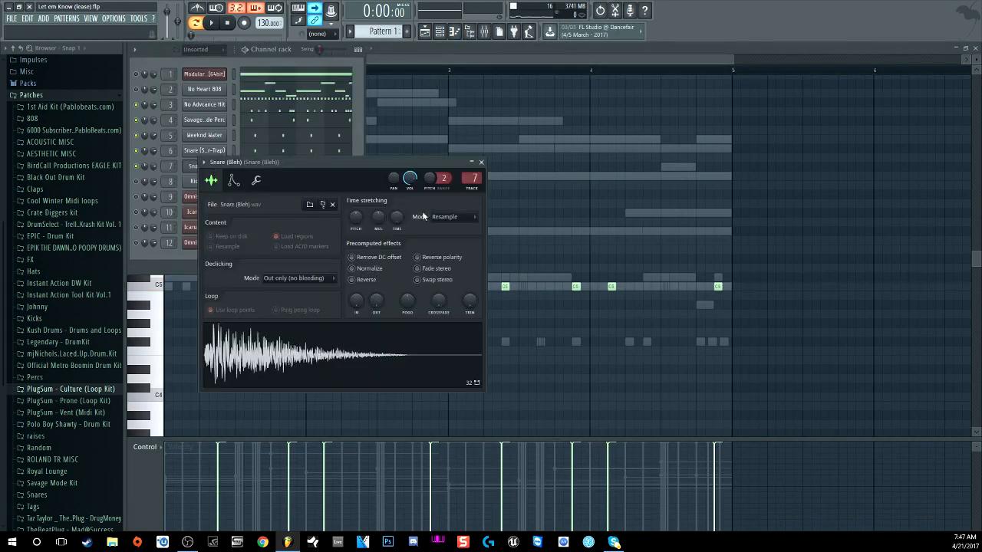
pyautogui.click(481, 162)
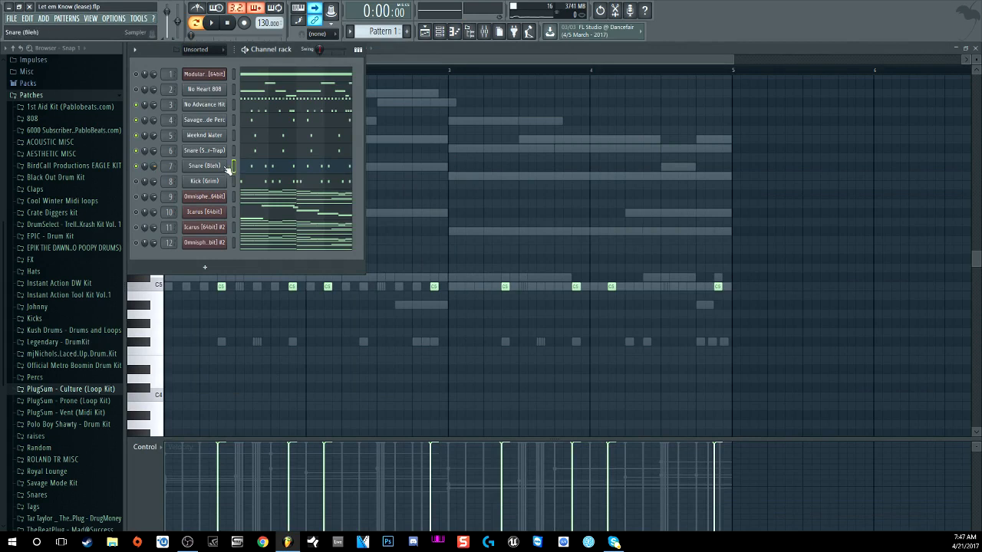
pyautogui.click(212, 23)
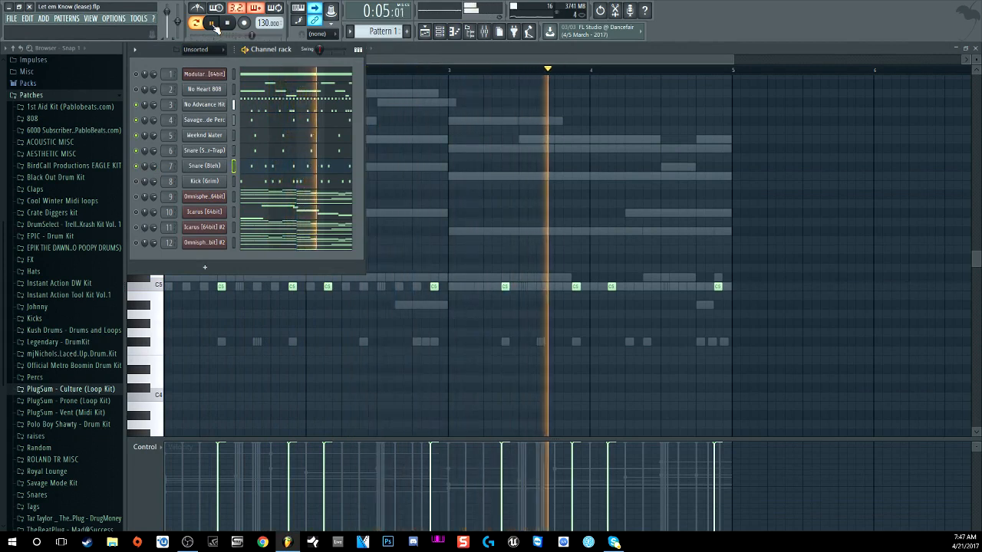
pyautogui.click(230, 23)
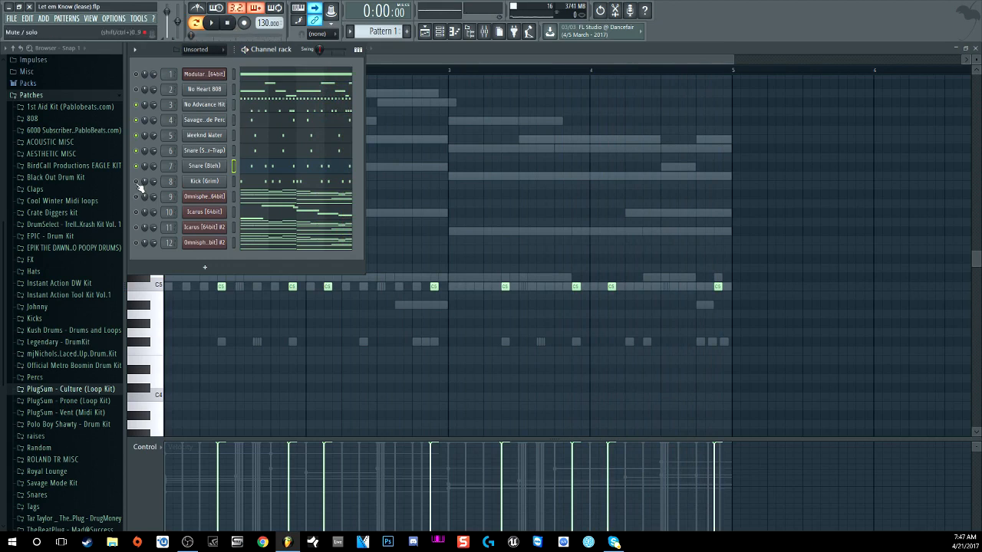
# Step: Jump from Kick (Grim) to its mixer insert and inspect its Fruity parametric EQ 2 curve
pyautogui.click(218, 183)
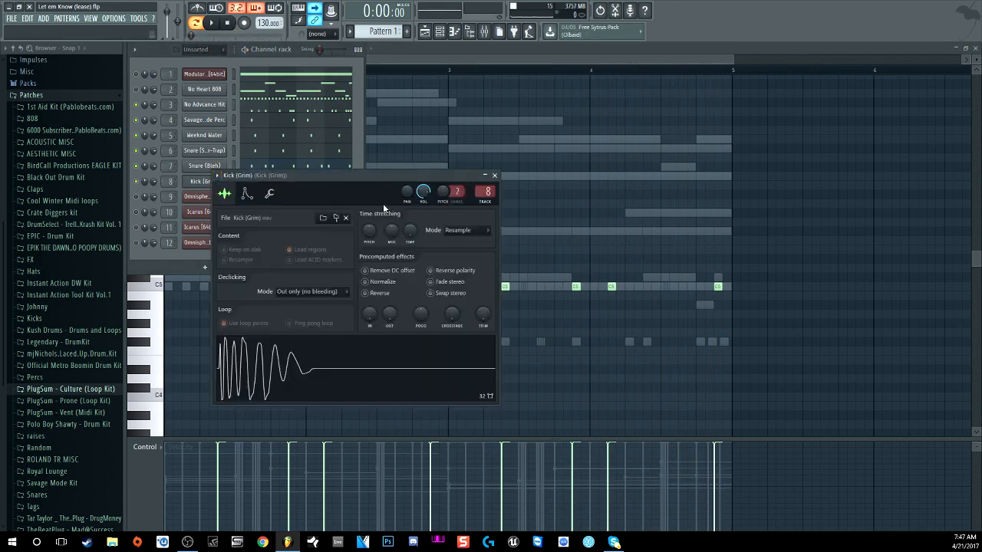
pyautogui.click(483, 189)
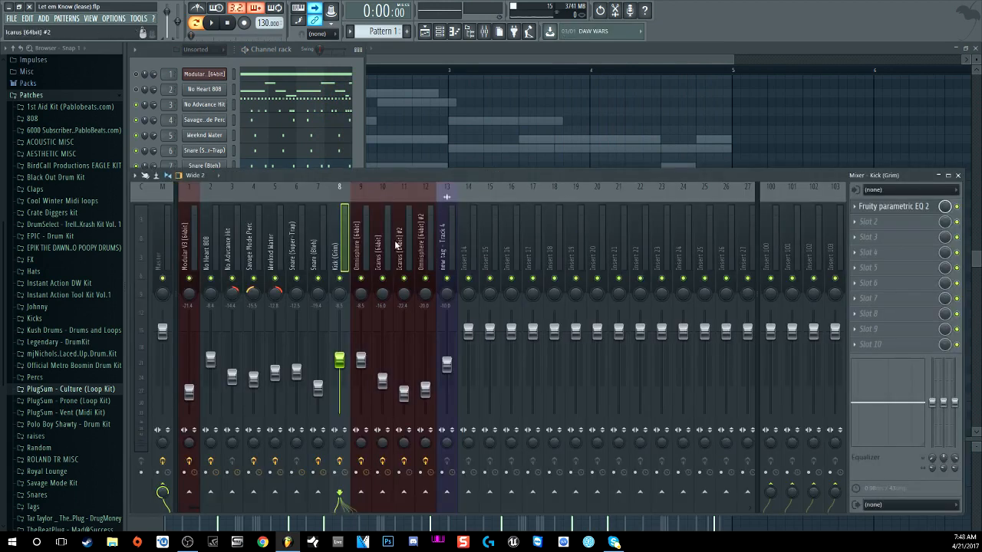
pyautogui.click(893, 206)
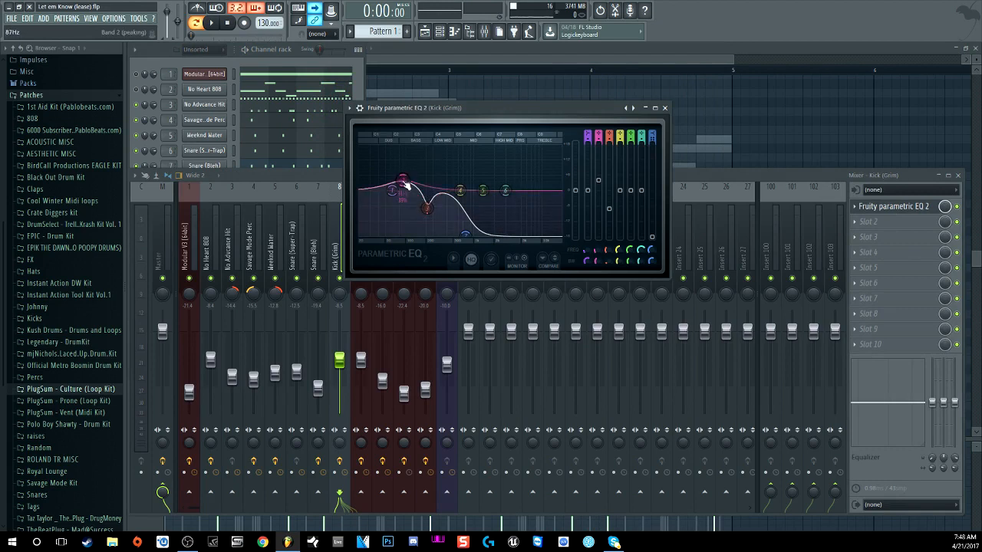
pyautogui.click(664, 108)
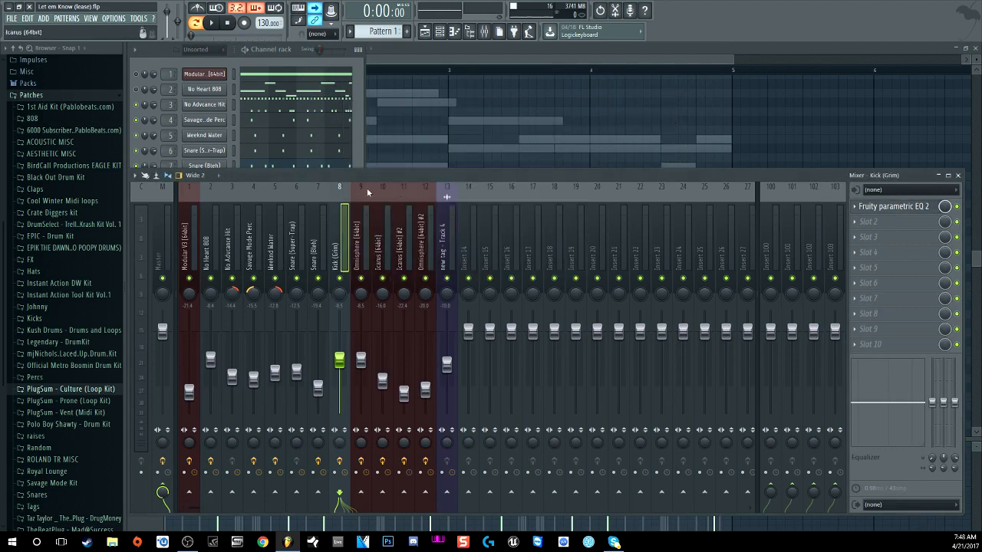
pyautogui.click(277, 61)
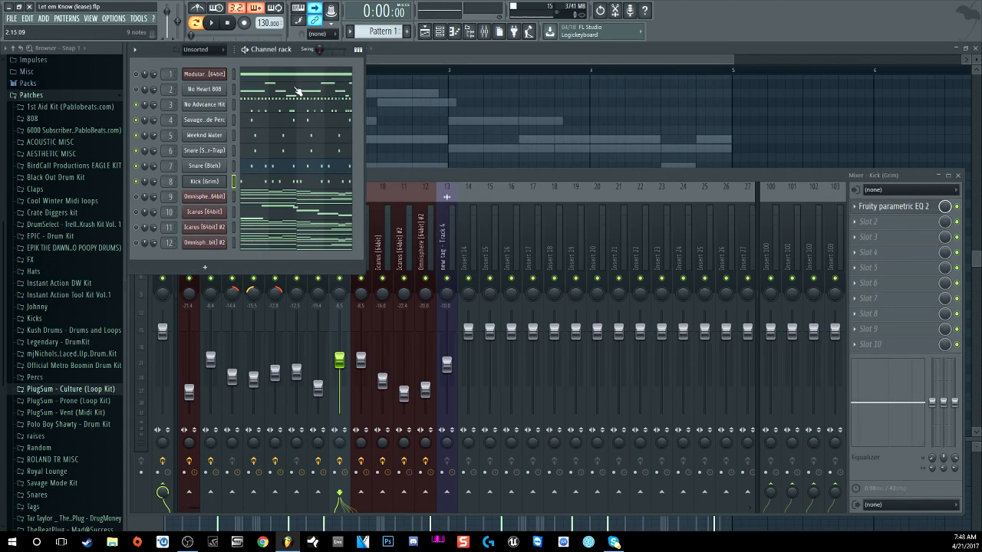
# Step: Play the beat, then open the No Heart 808 insert's Fruity Fast Dist and parametric EQ 2
pyautogui.click(212, 23)
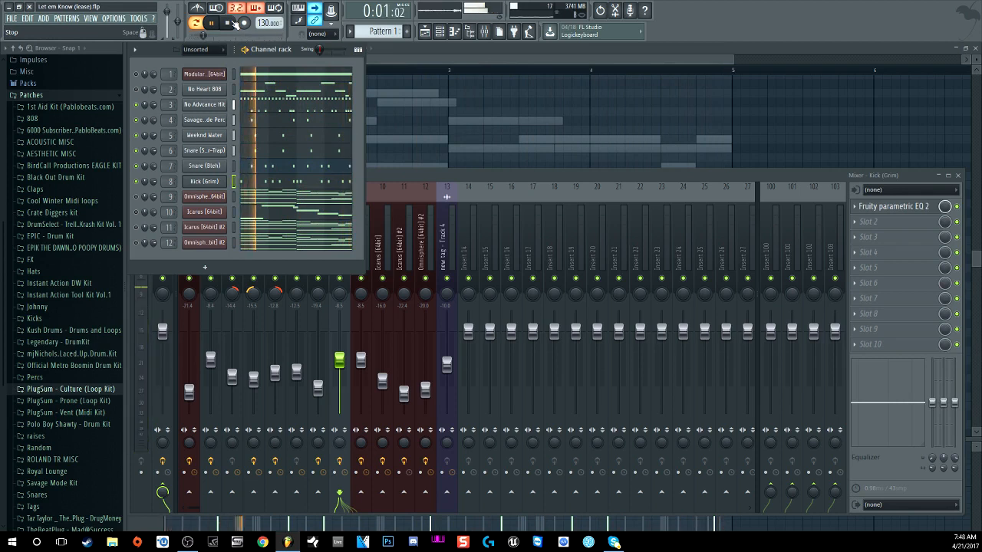
pyautogui.click(228, 23)
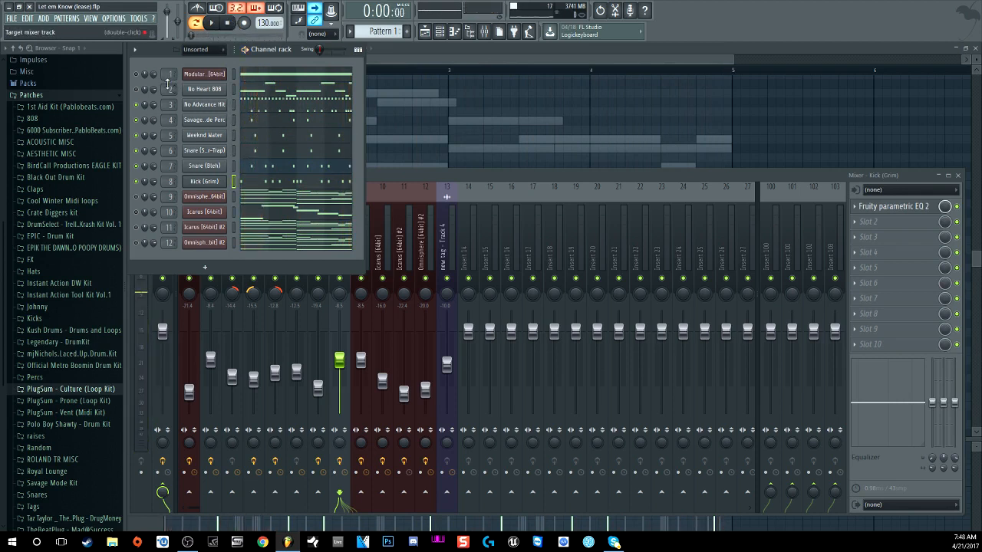
pyautogui.scroll(2, 168, 87)
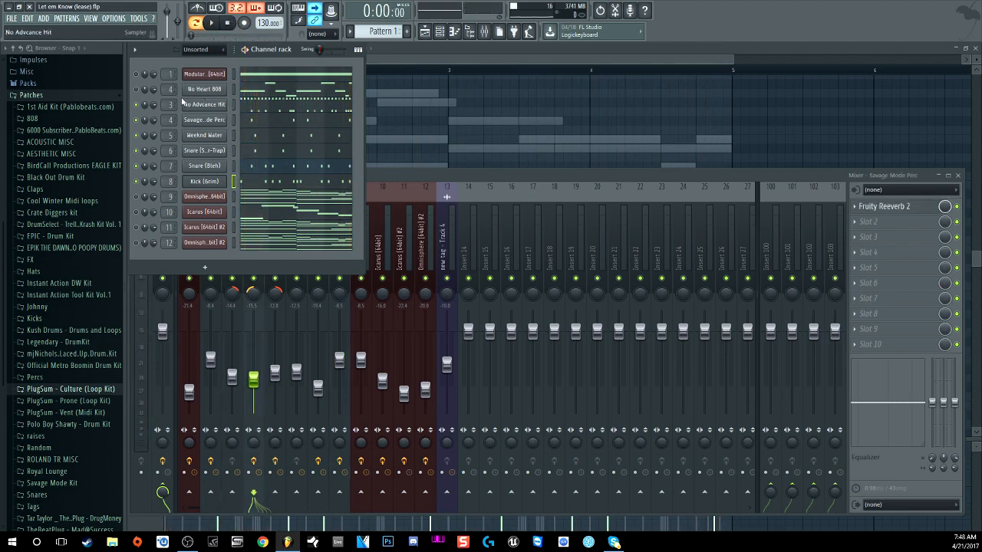
pyautogui.scroll(-2, 169, 89)
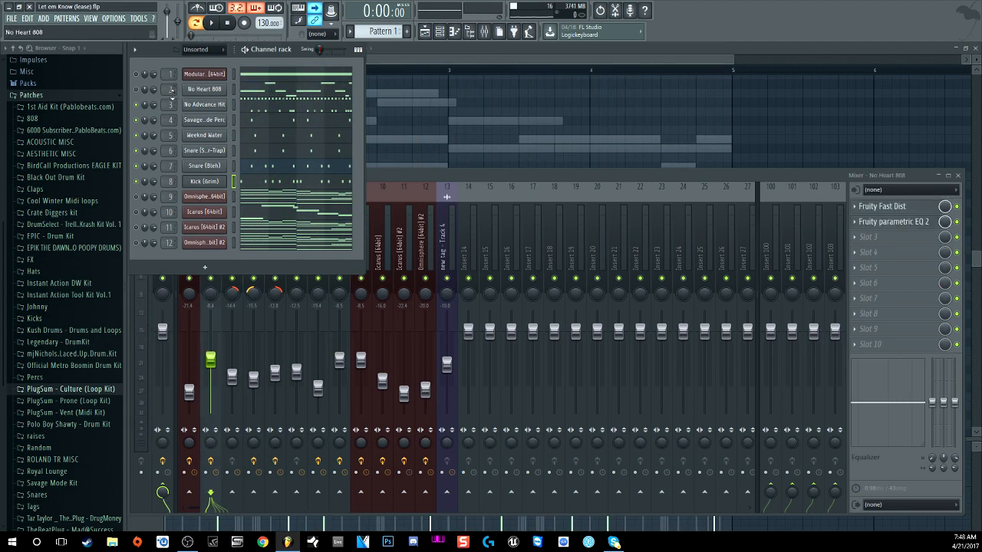
pyautogui.click(902, 207)
pyautogui.click(897, 221)
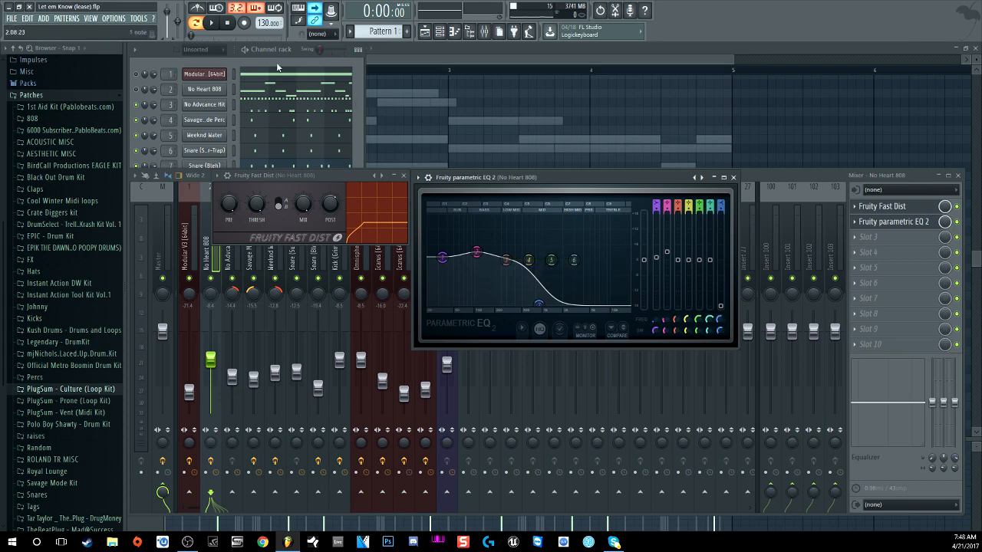
# Step: Play the beat through the 808's Fast Dist and EQ, then close Fruity parametric EQ 2
pyautogui.press('space')
pyautogui.click(137, 90)
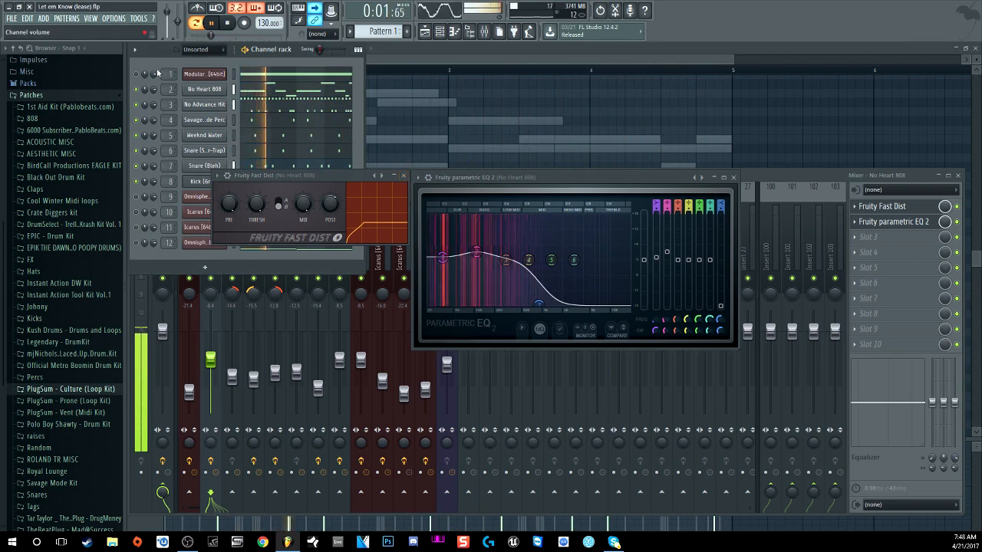
pyautogui.click(244, 23)
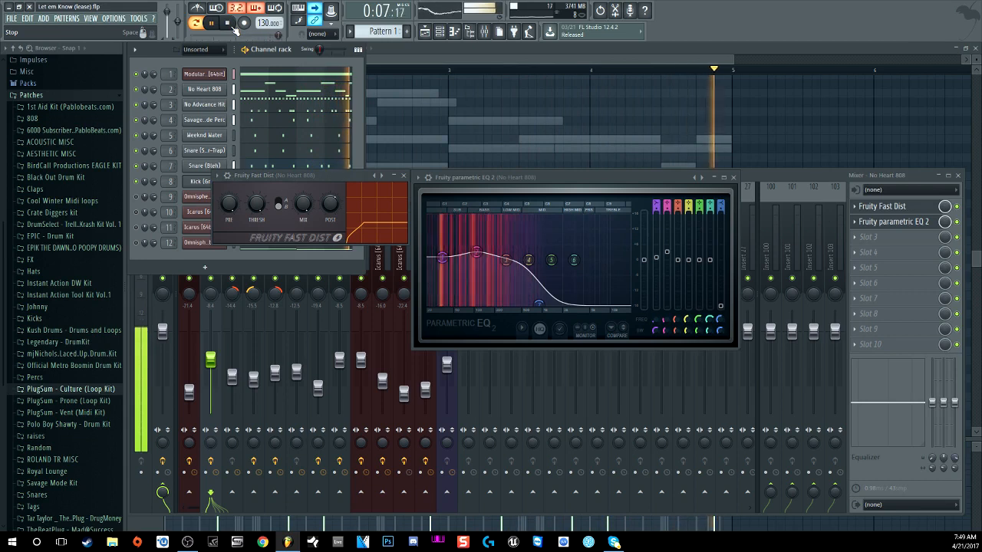
pyautogui.click(234, 27)
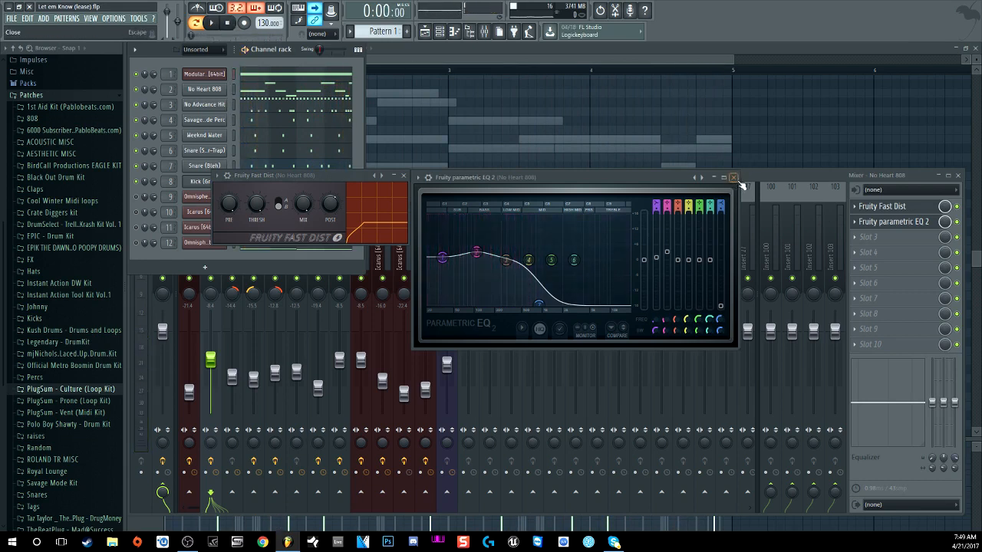
pyautogui.click(732, 177)
# Step: Solo the first channel in the channel rack, then toggle solo off again
pyautogui.click(417, 173)
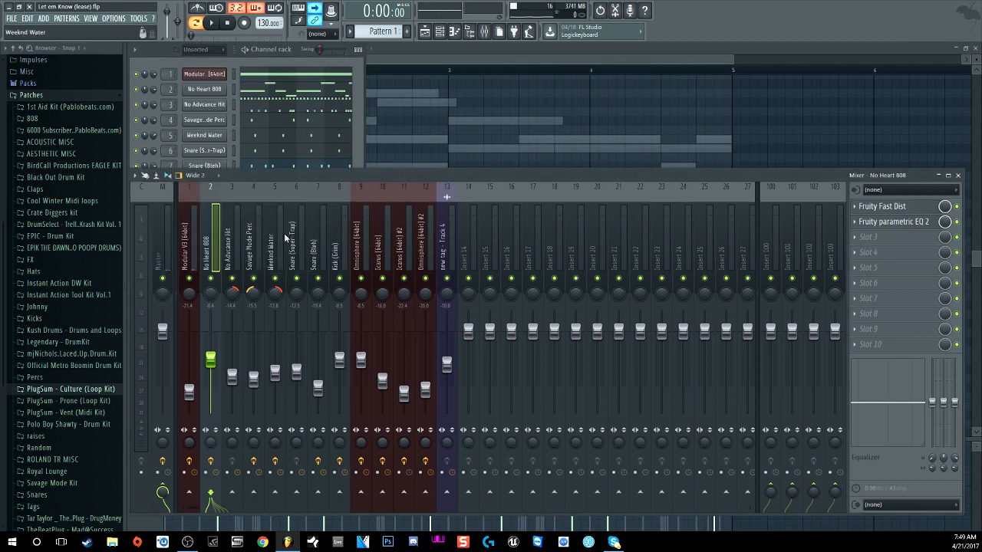
pyautogui.click(260, 56)
pyautogui.rightClick(136, 76)
pyautogui.click(142, 82)
pyautogui.rightClick(137, 76)
pyautogui.click(142, 82)
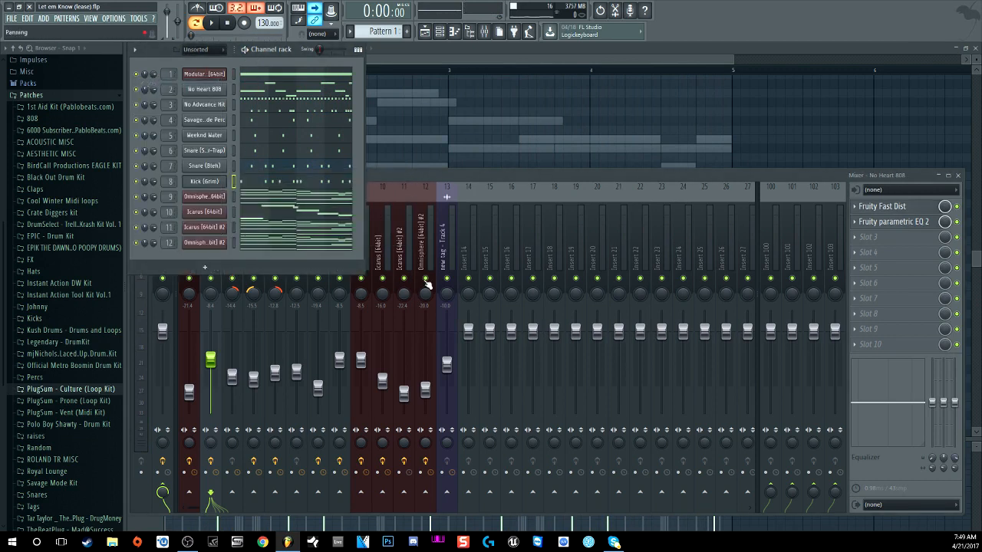
# Step: Select the Master mixer track and open its Vinyl Strip effect
pyautogui.click(444, 181)
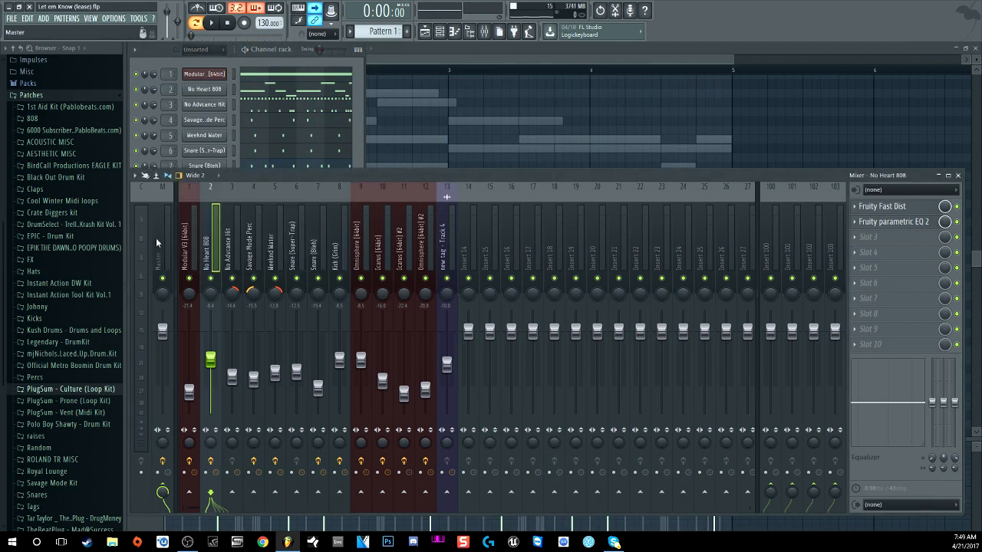
pyautogui.click(158, 238)
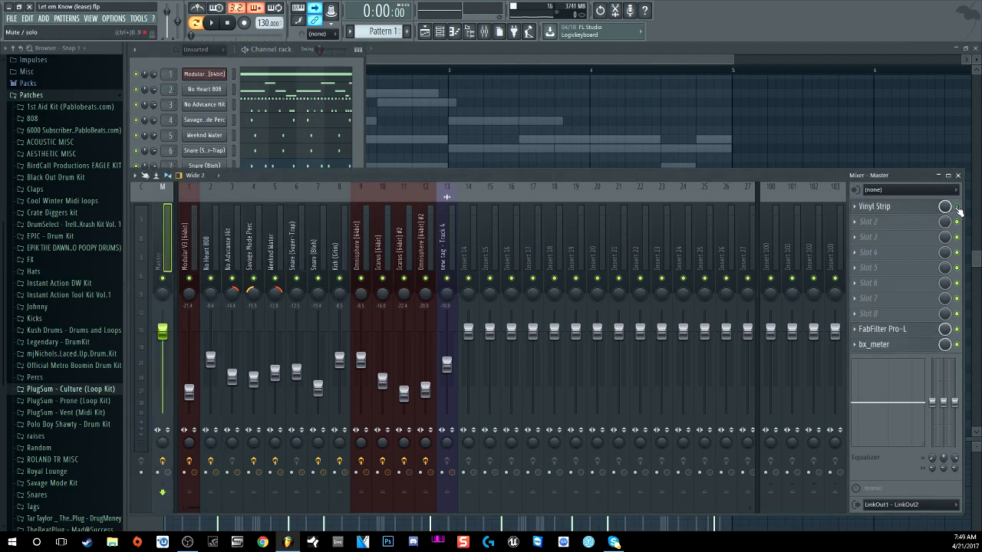
pyautogui.click(910, 209)
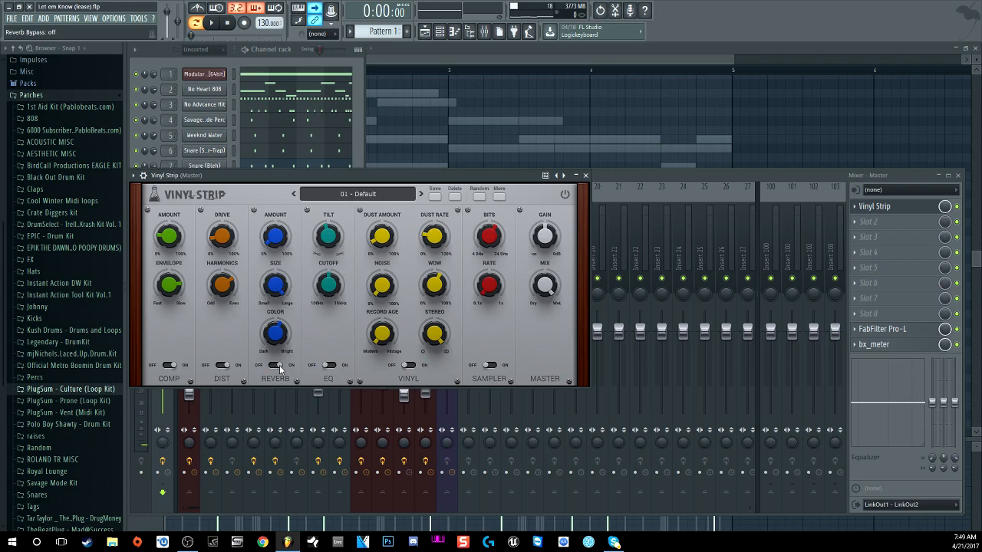
pyautogui.click(211, 23)
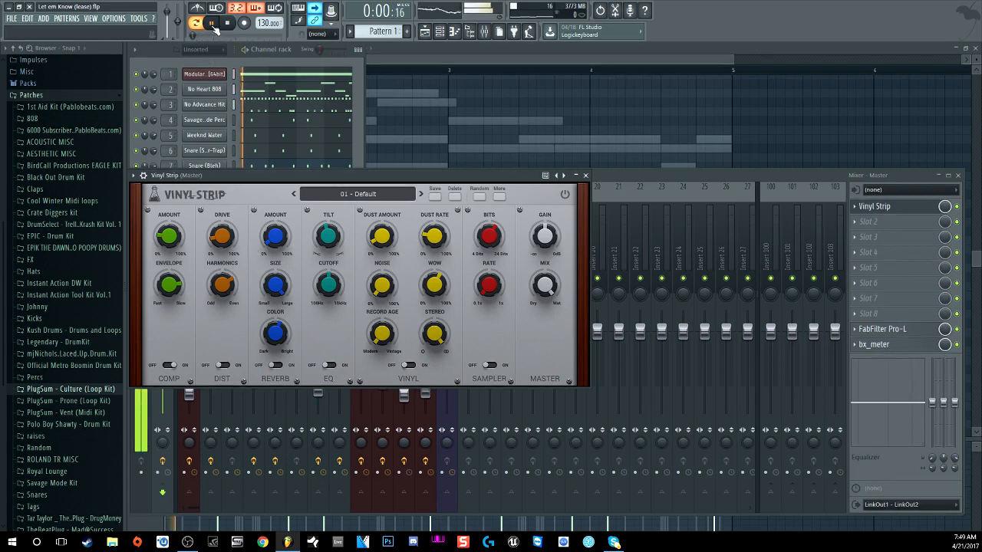
pyautogui.click(274, 67)
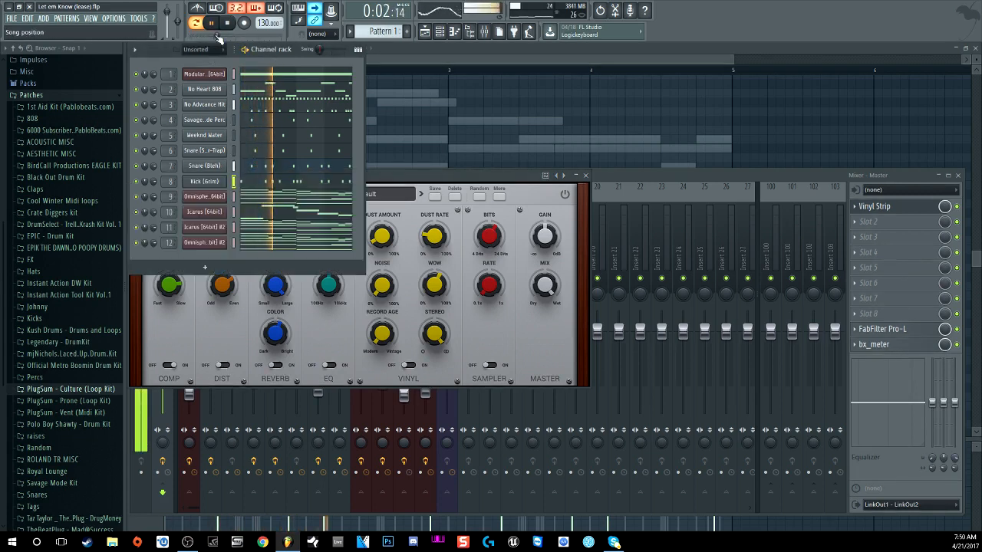
pyautogui.click(399, 172)
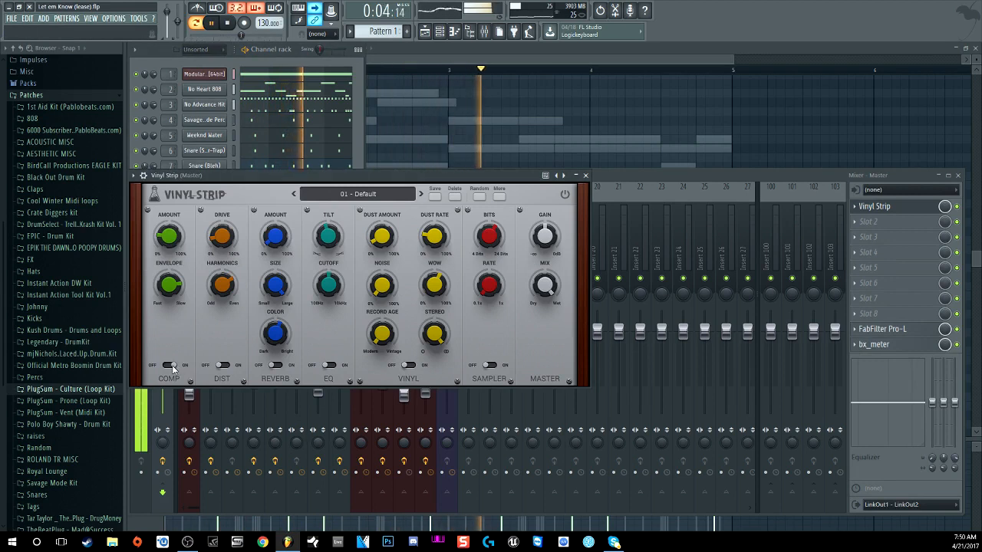
pyautogui.press('space')
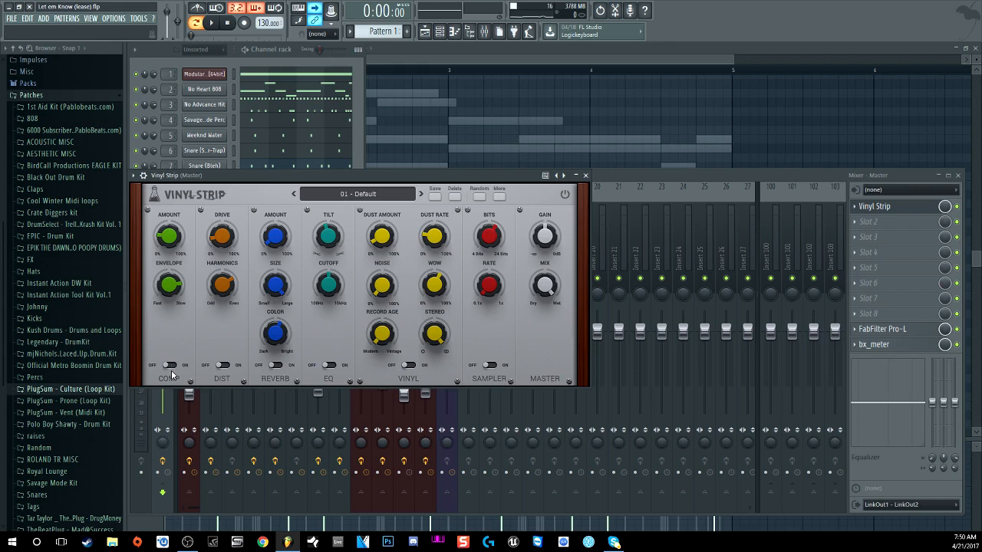
pyautogui.press('space')
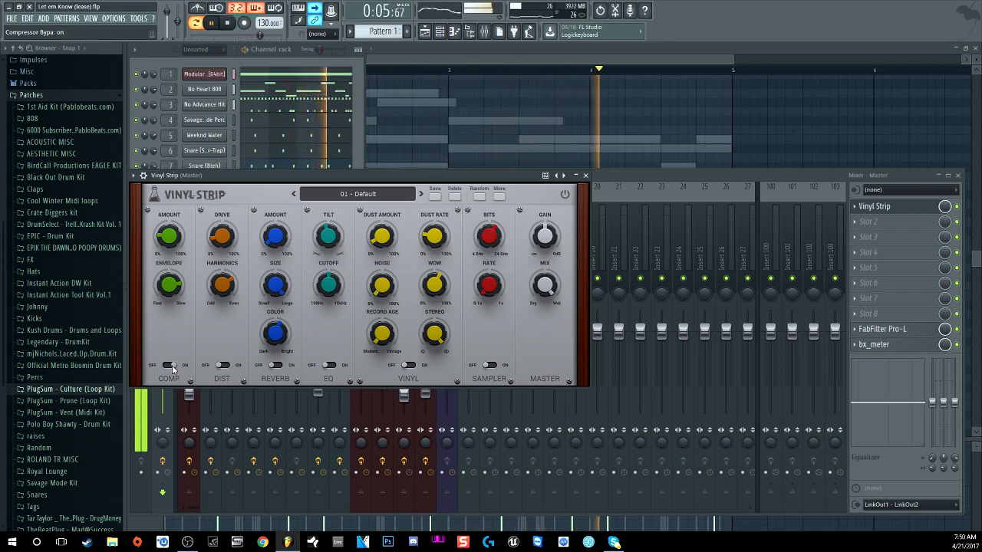
pyautogui.click(172, 366)
pyautogui.click(172, 365)
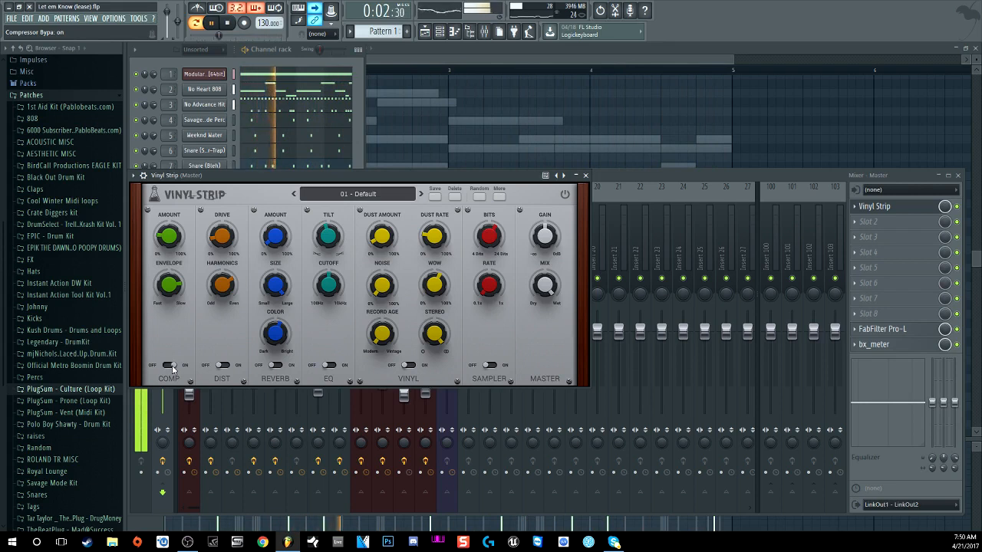
pyautogui.press('space')
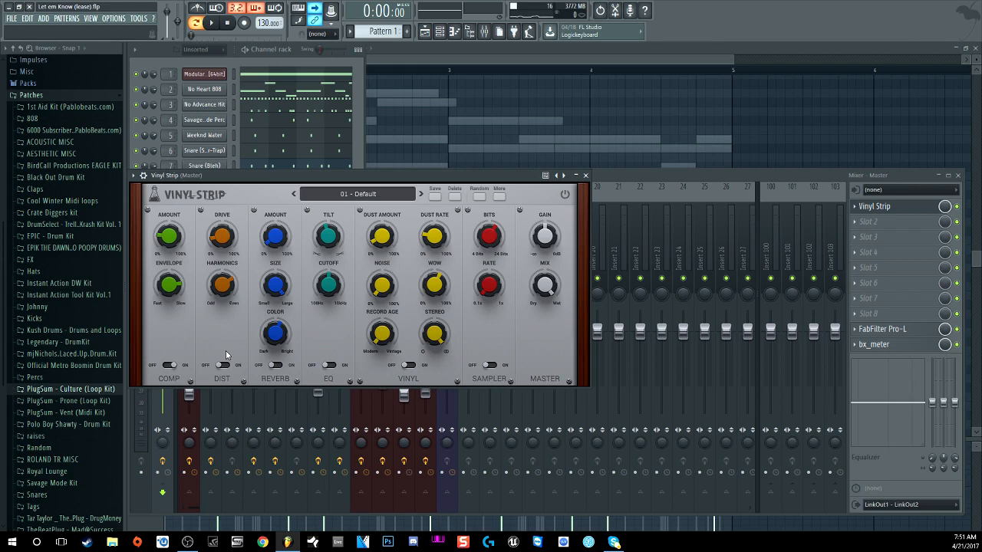
# Step: Play the beat, then replay it with Vinyl Strip's REVERB section bypassed
pyautogui.press('space')
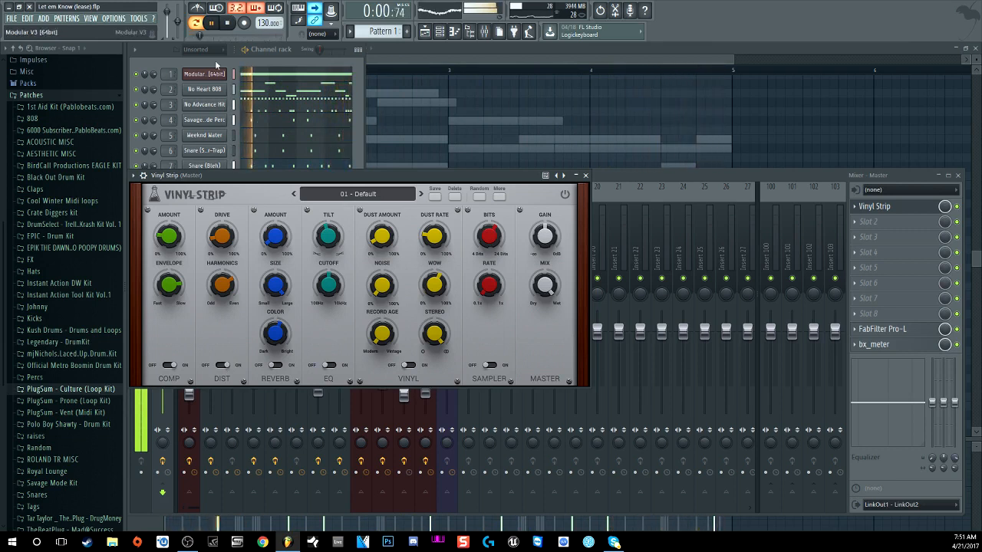
pyautogui.click(228, 24)
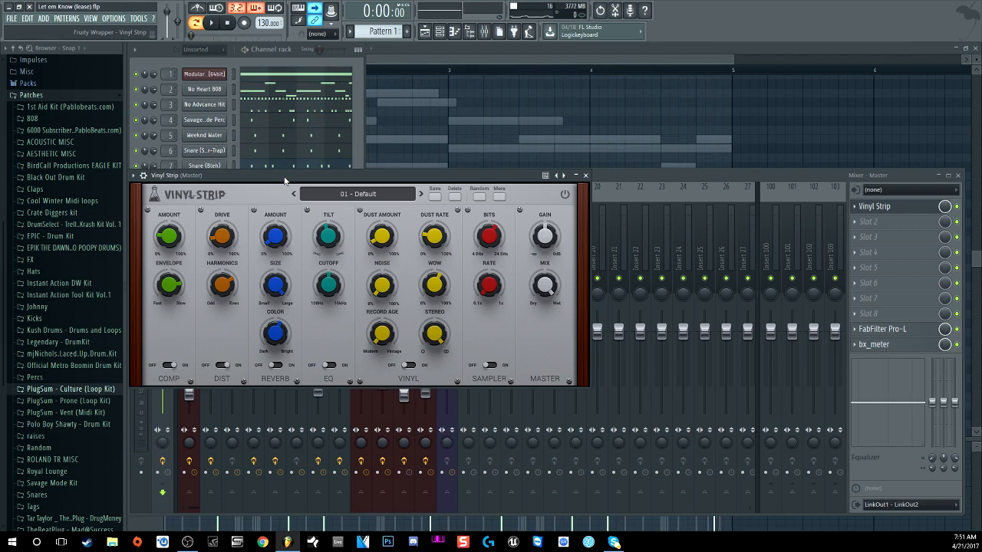
pyautogui.press('space')
pyautogui.click(275, 366)
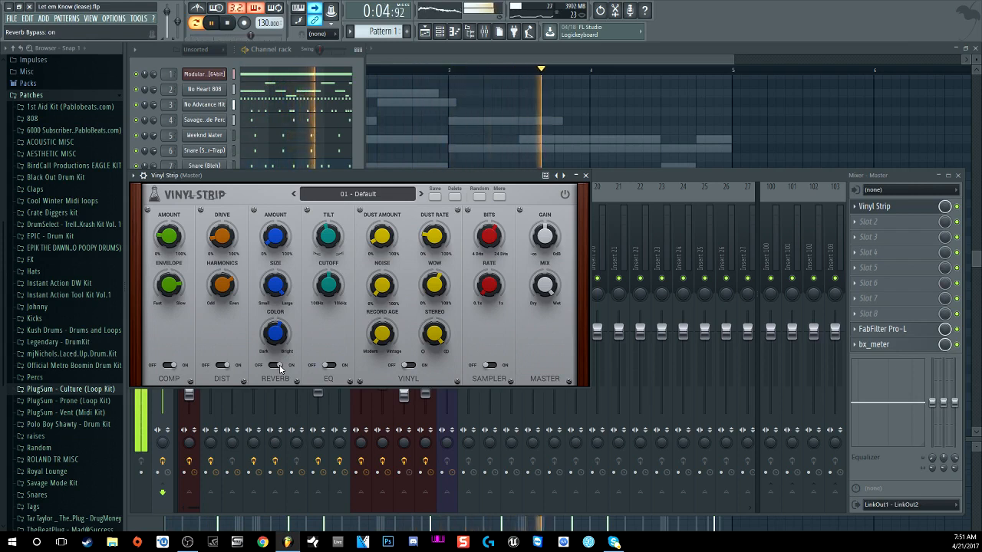
pyautogui.press('space')
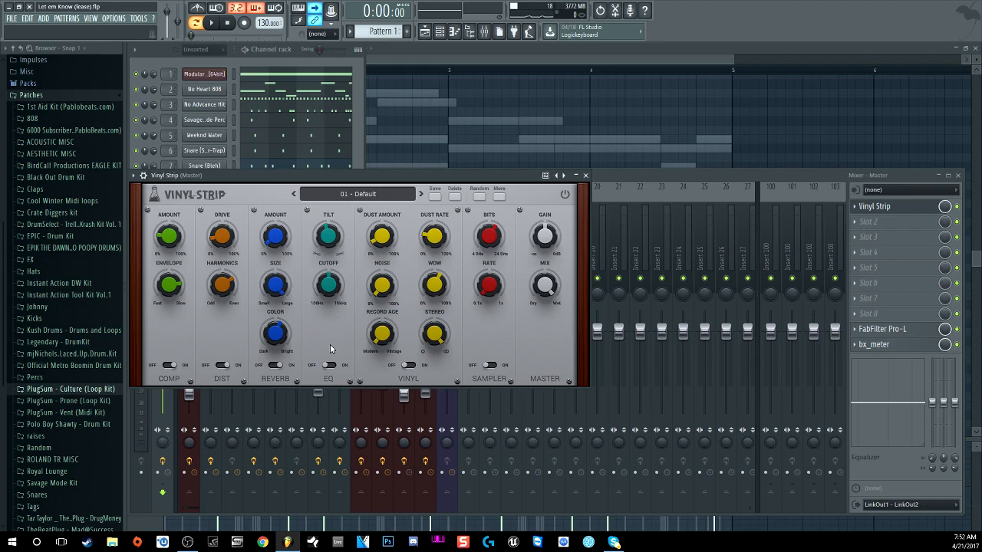
# Step: Turn Vinyl Strip's REVERB back on, bypass its EQ section, and play the beat twice
pyautogui.click(276, 365)
pyautogui.click(324, 365)
pyautogui.press('space')
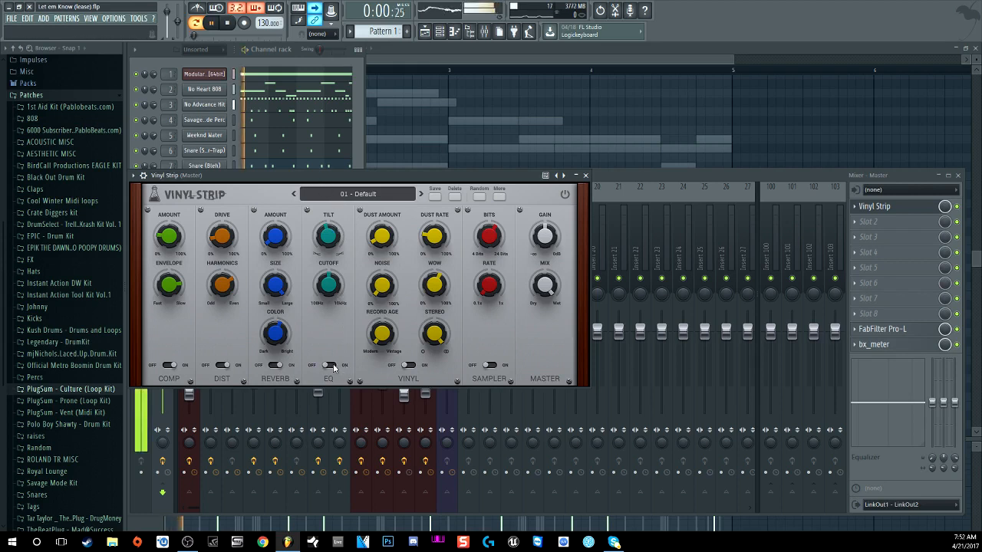
pyautogui.rightClick(334, 366)
pyautogui.click(324, 345)
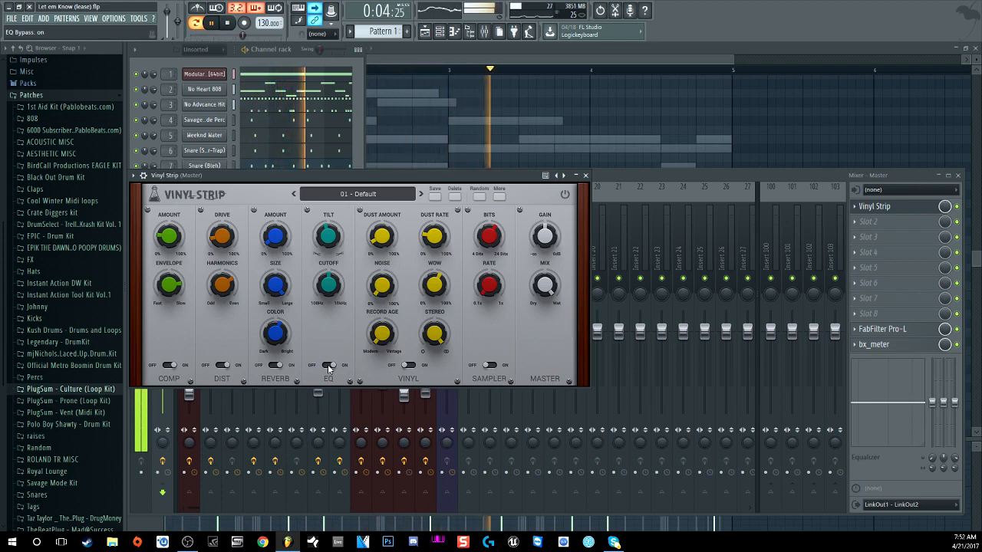
pyautogui.press('space')
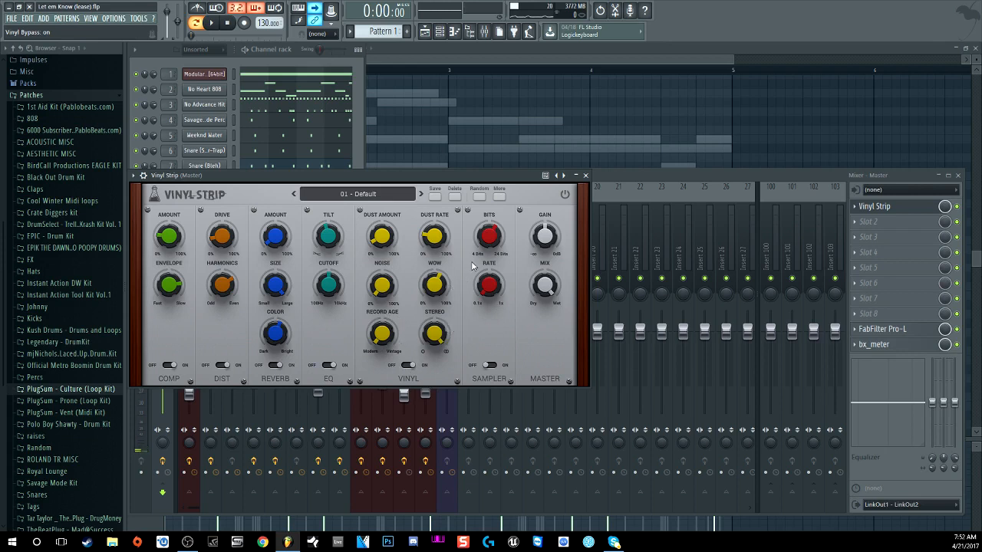
pyautogui.click(214, 25)
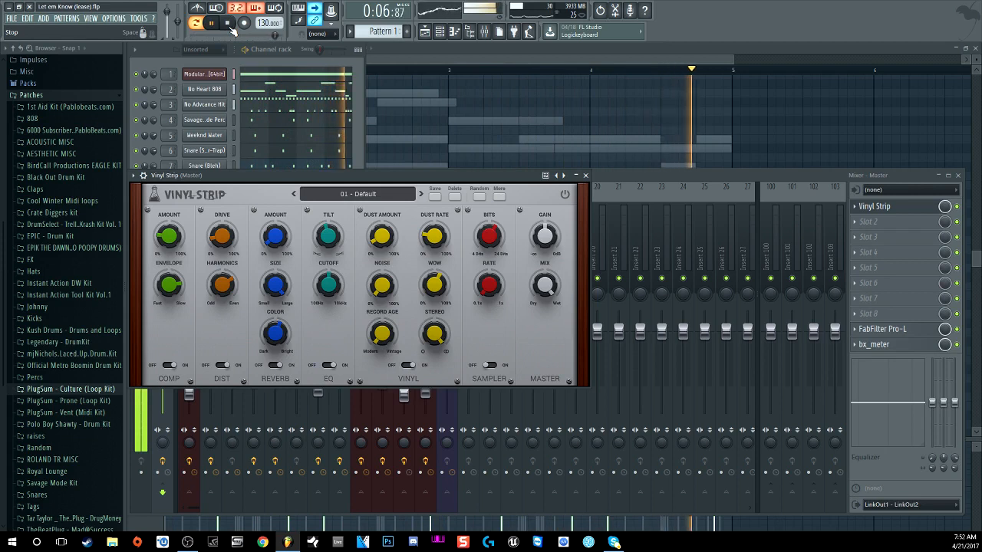
pyautogui.click(230, 26)
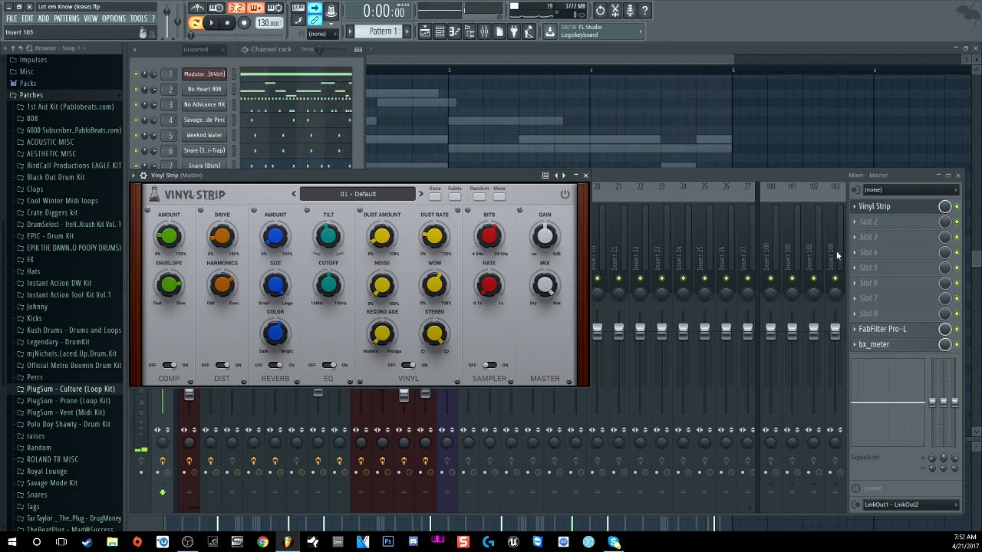
pyautogui.click(921, 330)
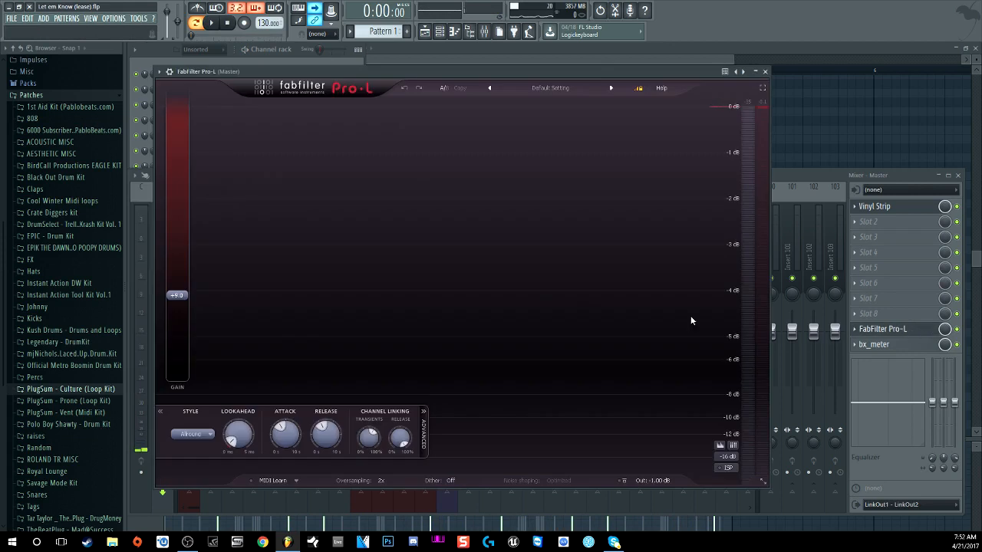
pyautogui.click(765, 71)
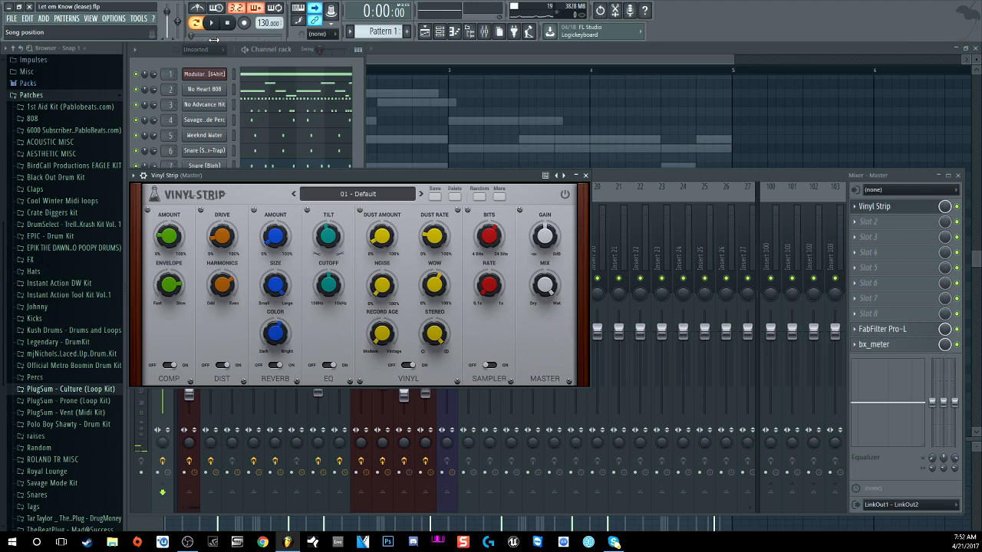